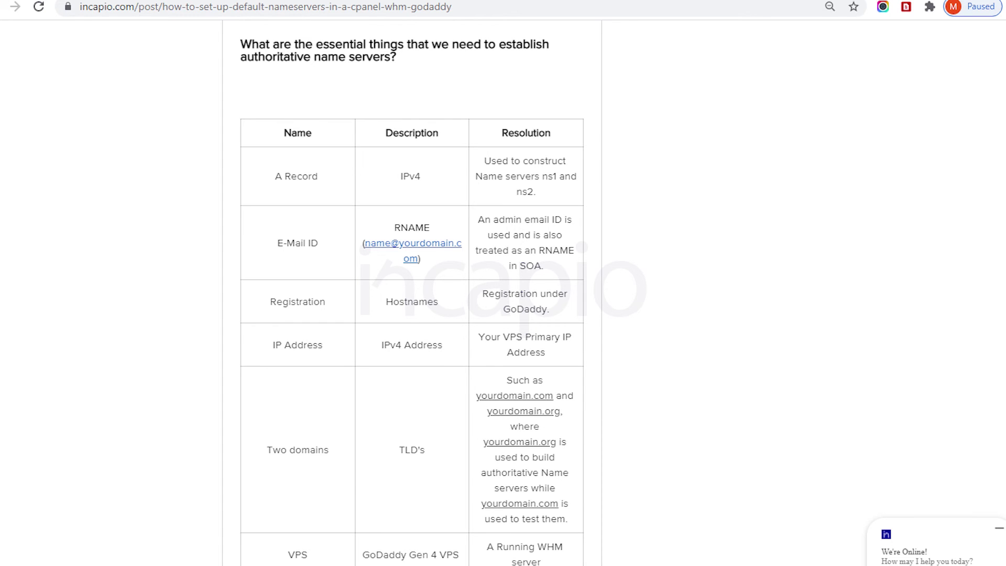
- Scroll down to the Gen4 VPS Linux server and open its management dashboard to reach WHM
scroll(588, 270, down, 5)
scroll(588, 270, down, 4)
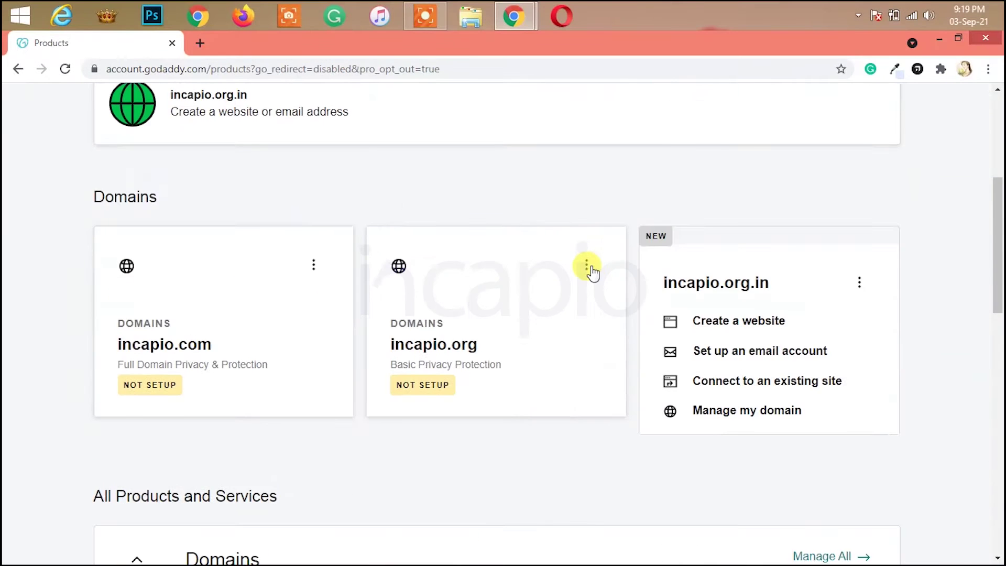
scroll(592, 269, down, 4)
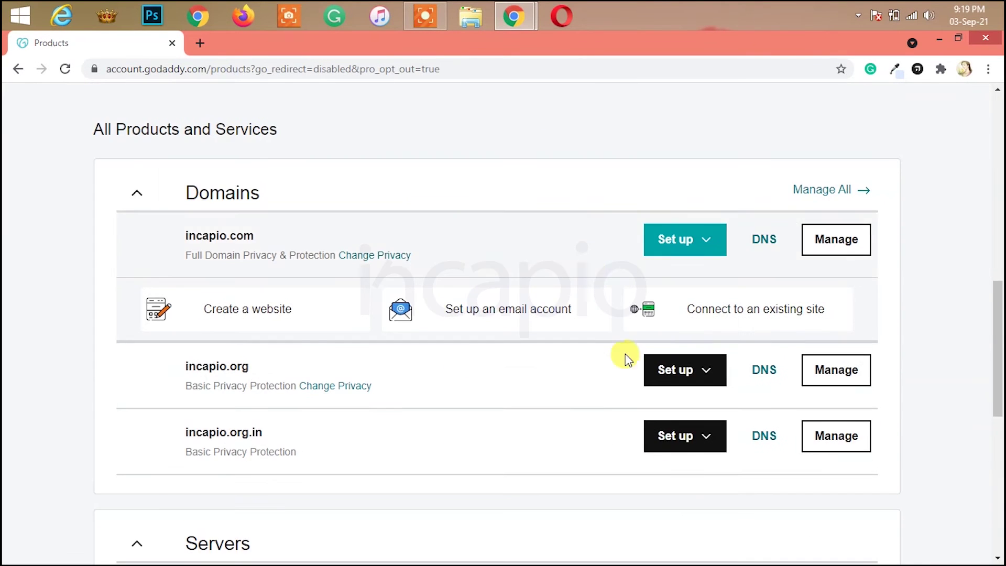
scroll(629, 467, down, 4)
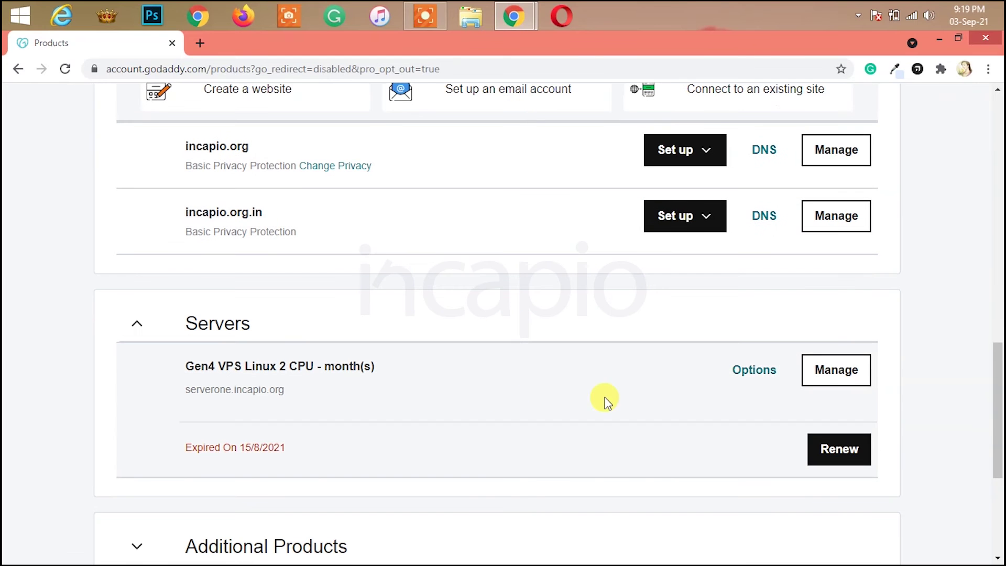
click(833, 381)
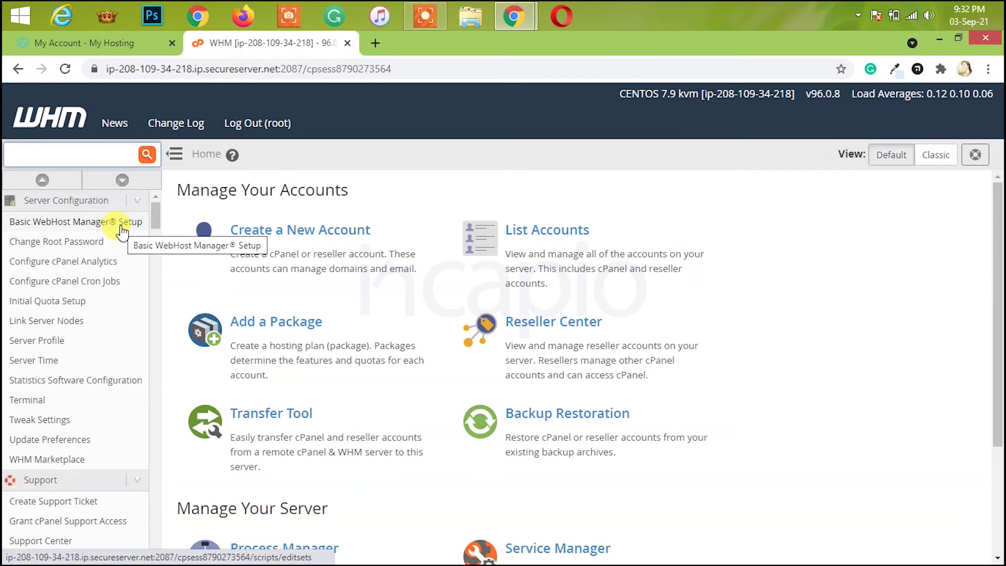
- Open Basic WebHost Manager Setup and show the ns1/ns2.secureserver.net nameserver fields
click(121, 230)
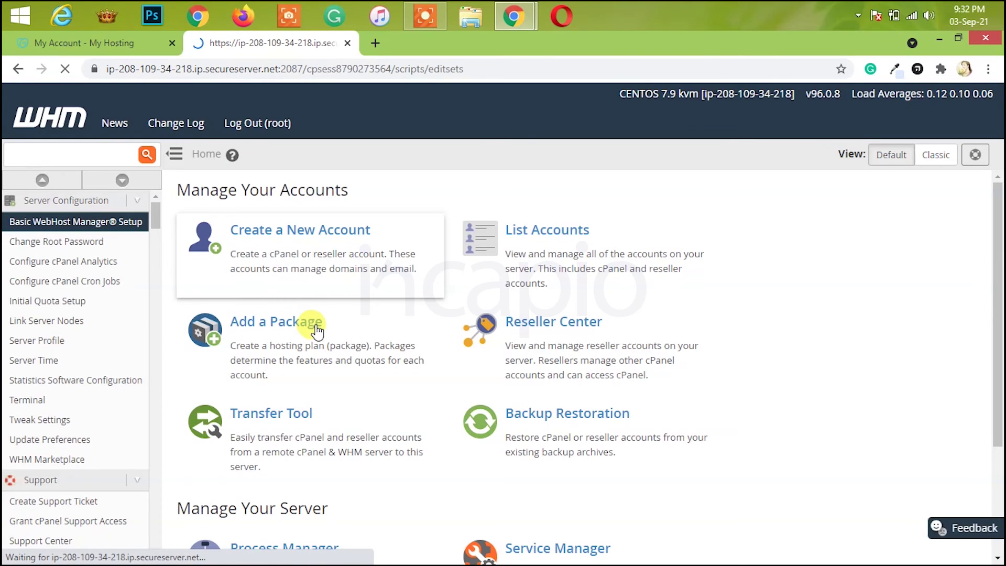
scroll(400, 408, down, 7)
scroll(398, 401, down, 10)
scroll(396, 394, down, 10)
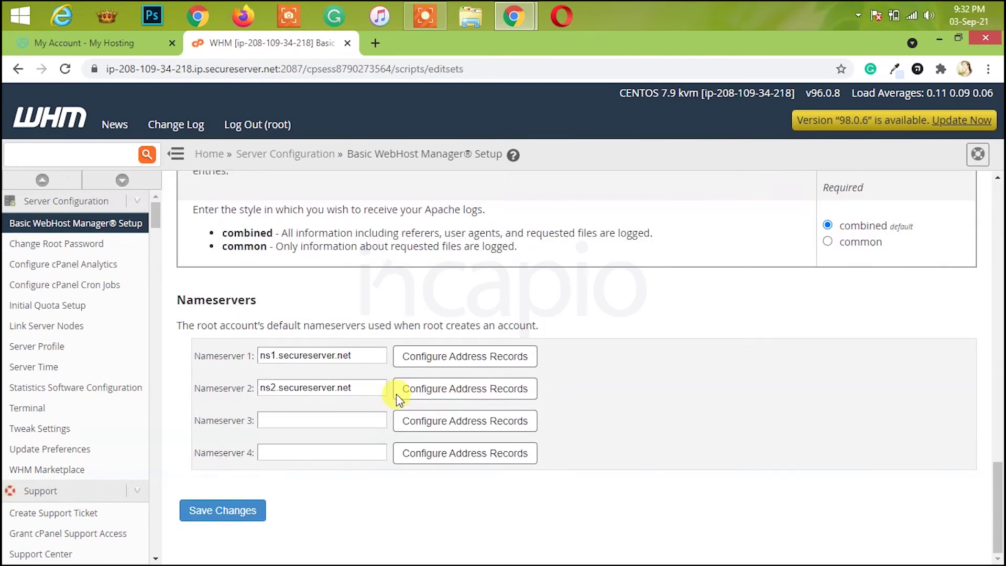
click(364, 362)
click(360, 382)
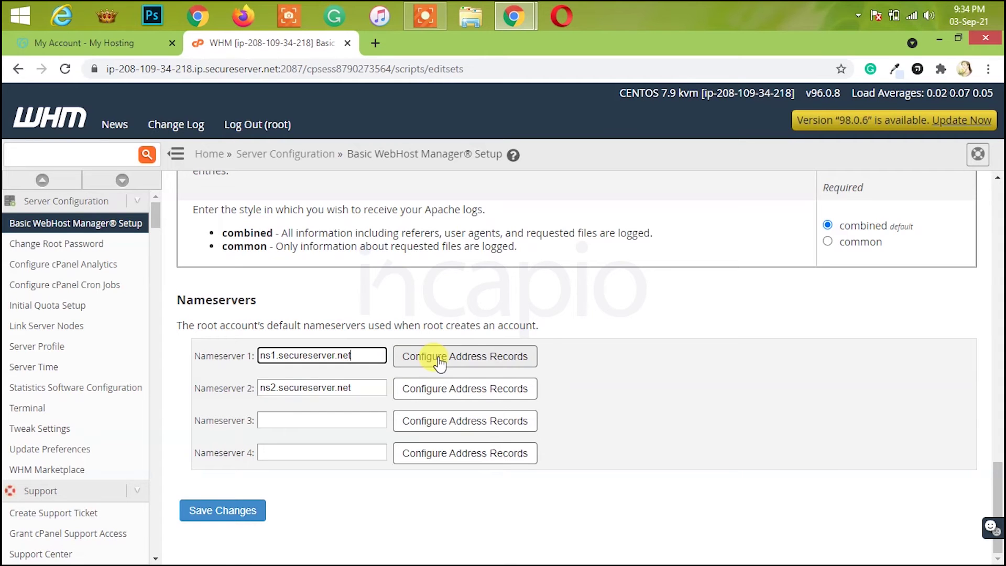
- Inspect ns1.secureserver.net's address record, whose IPv4 is 97.74.100.1
click(439, 360)
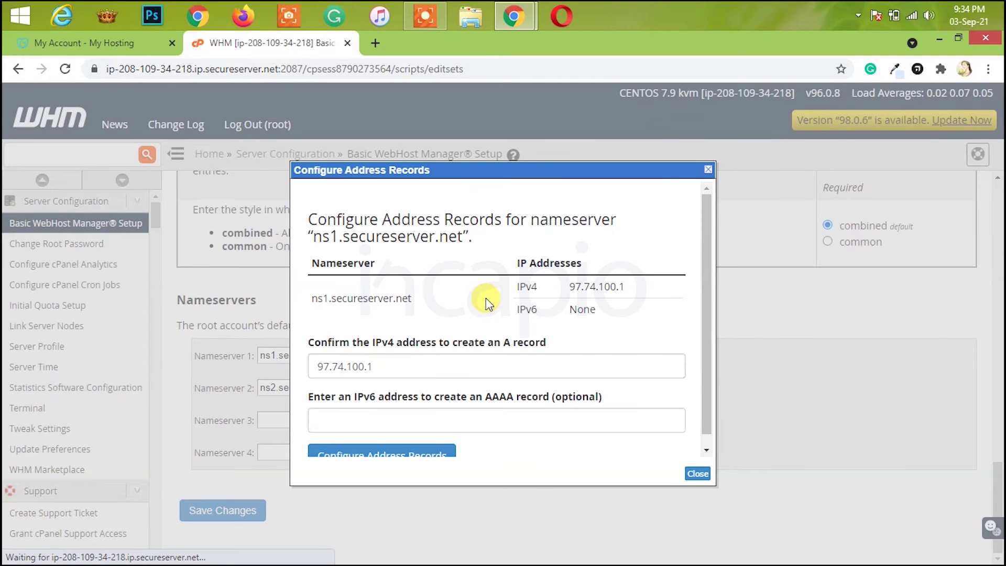
scroll(487, 303, down, 1)
double_click(364, 354)
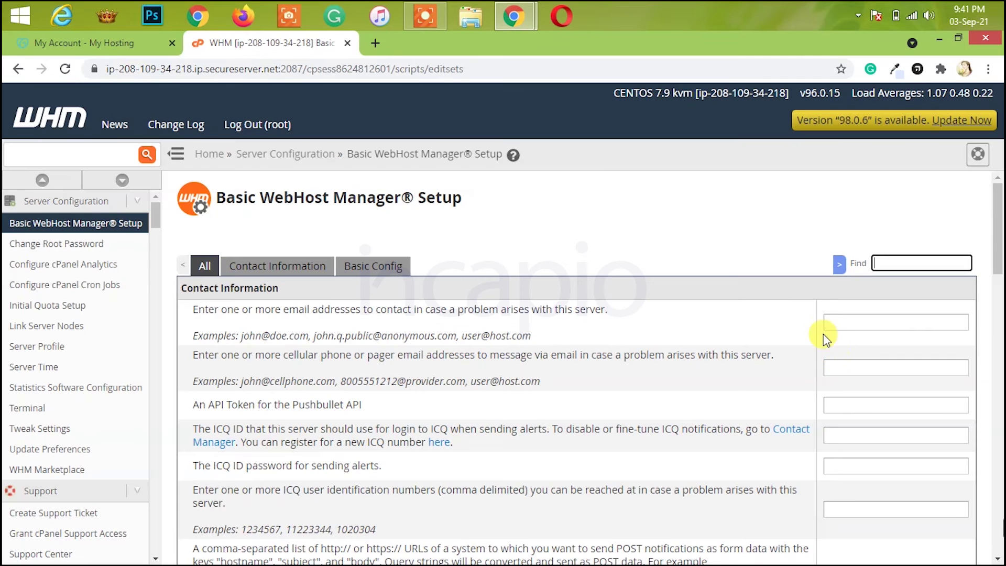
click(832, 321)
key(Tab)
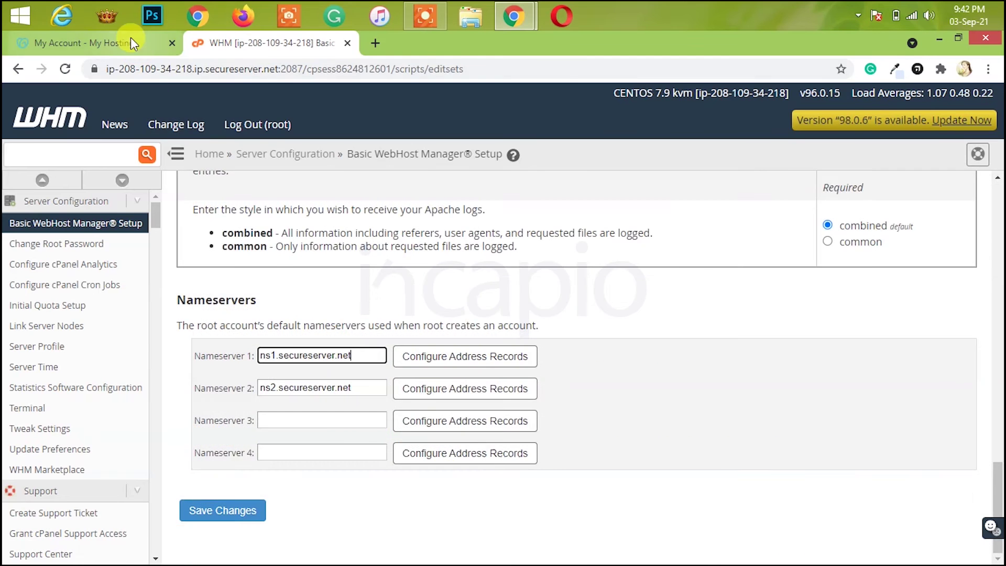
- Open GoDaddy's Manage My Products page in a new tab beside the hosting dashboard
click(130, 40)
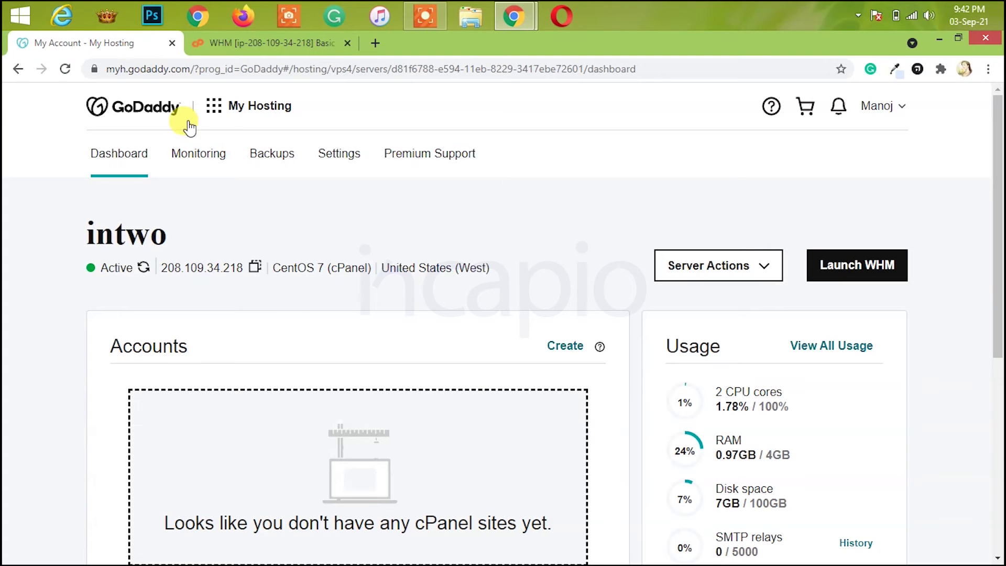
click(213, 106)
click(209, 152)
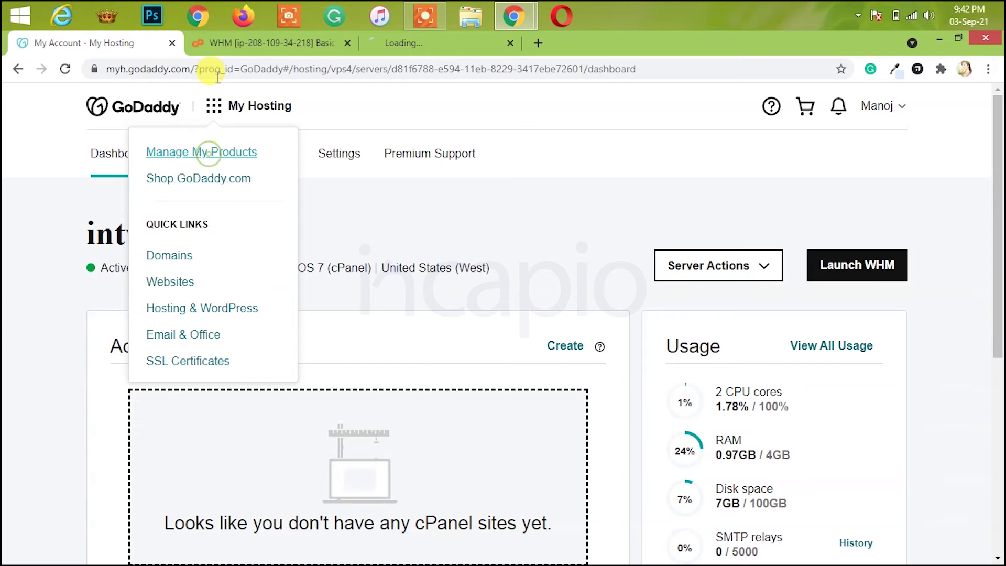
right_click(206, 151)
click(214, 157)
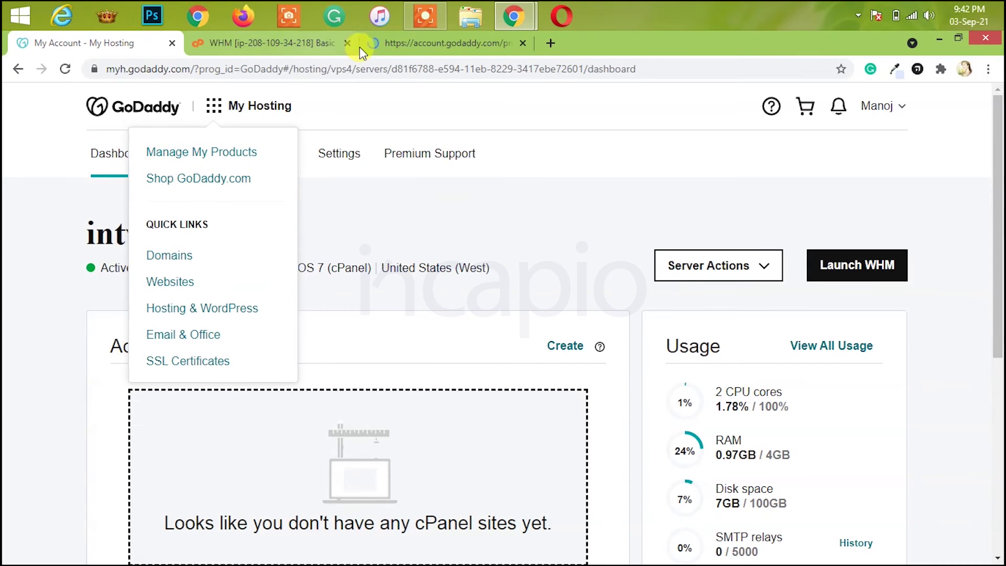
drag(367, 46, 252, 47)
scroll(388, 283, down, 4)
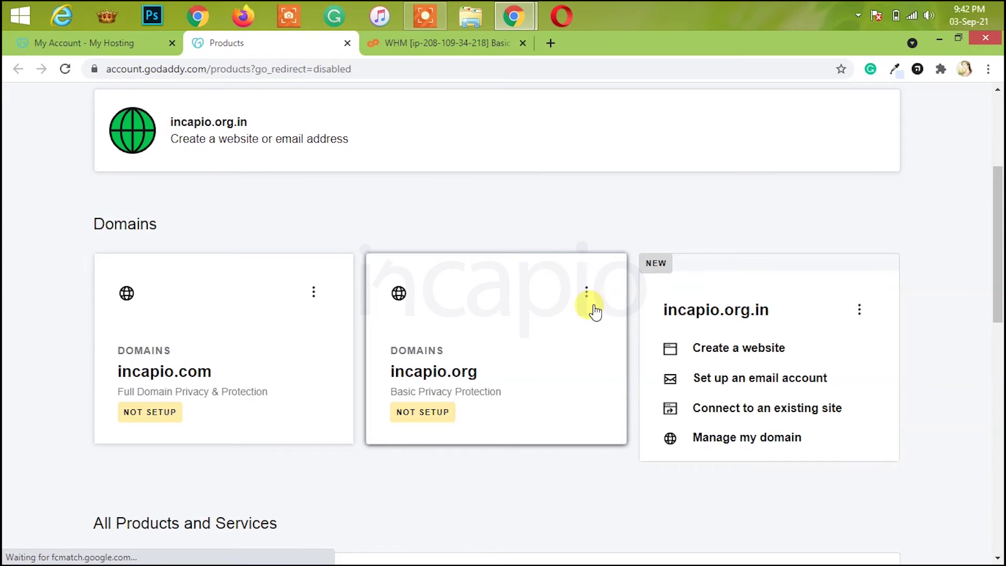
- Open DNS management for incapio.org and scroll to its records list
click(587, 291)
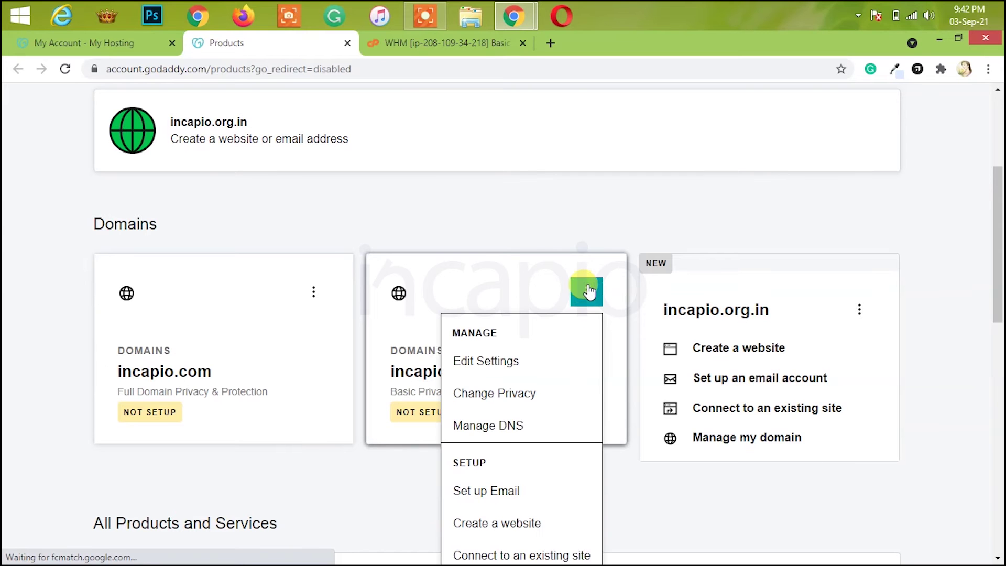
click(489, 426)
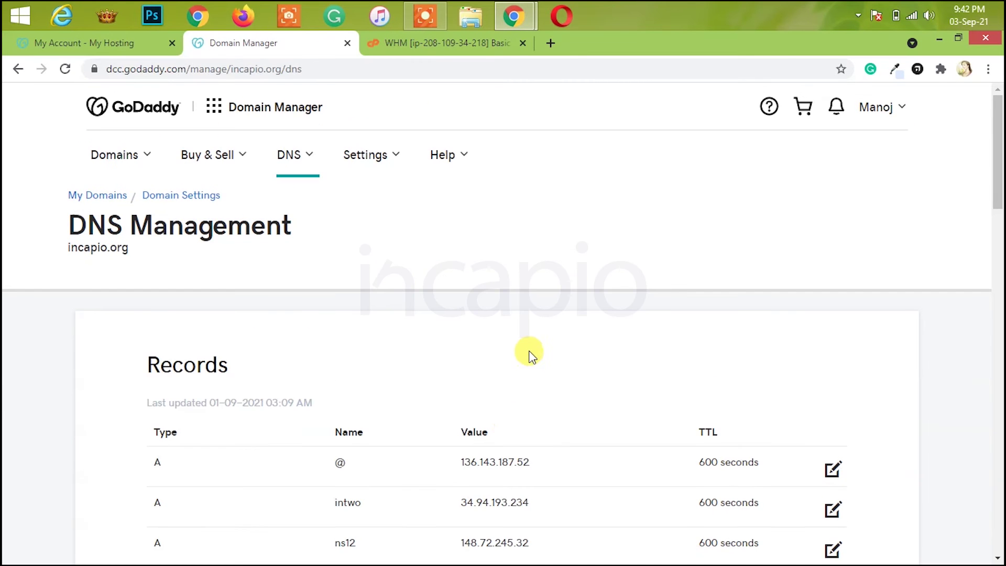
scroll(319, 355, down, 5)
scroll(428, 352, down, 4)
scroll(428, 352, up, 3)
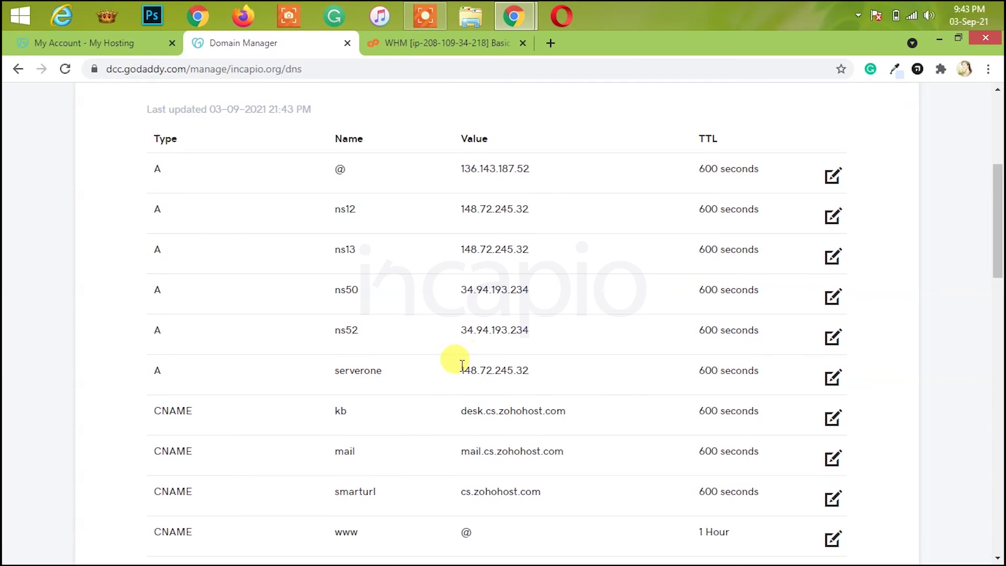
scroll(460, 371, down, 5)
scroll(459, 373, down, 5)
scroll(460, 373, down, 2)
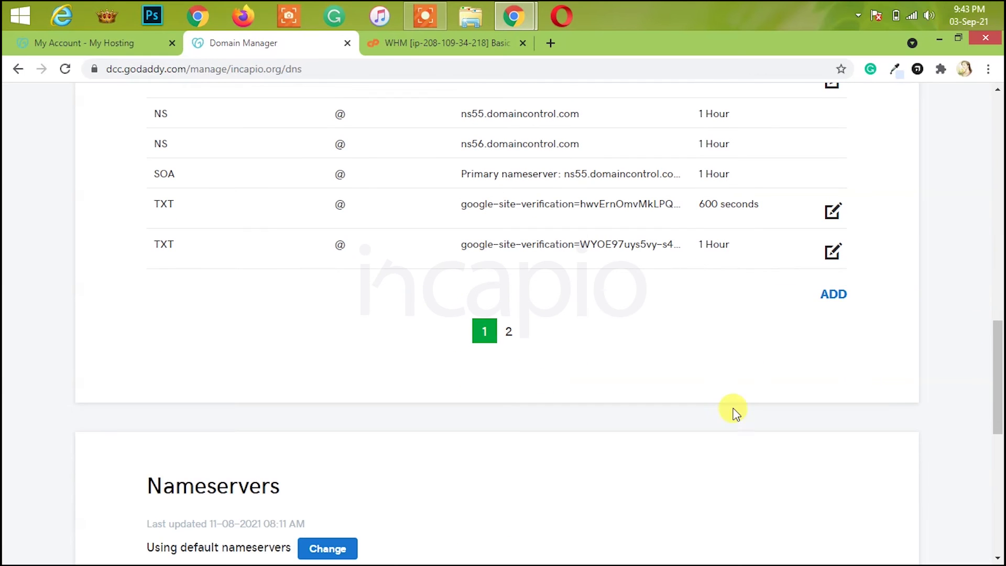
- Start a new DNS record of type A
click(834, 293)
click(310, 288)
click(277, 357)
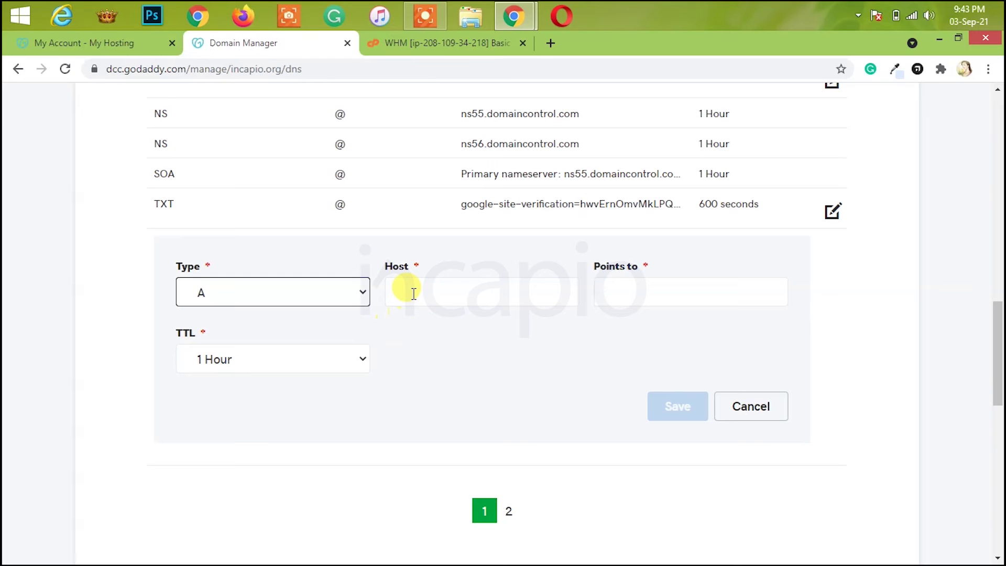
- Fill the A record with host ns1 and the server IP 208.109.34.218 copied from My Hosting
click(413, 293)
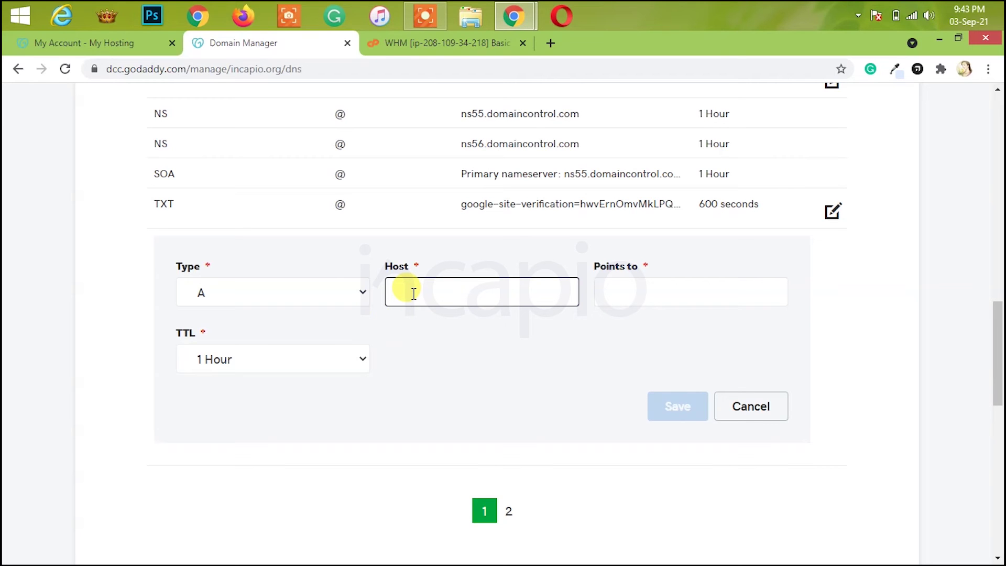
text(ns)
click(84, 43)
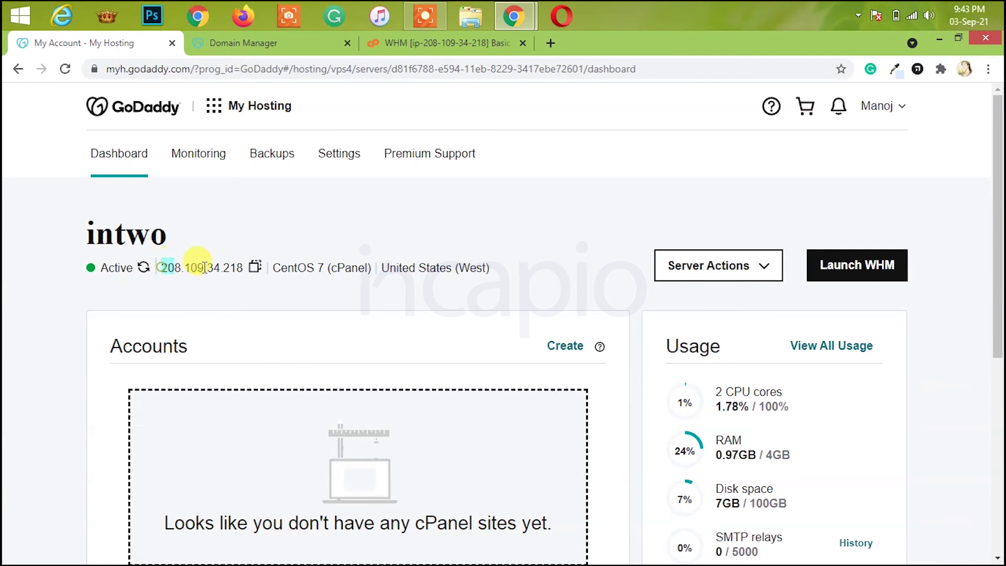
drag(160, 267, 245, 267)
click(242, 297)
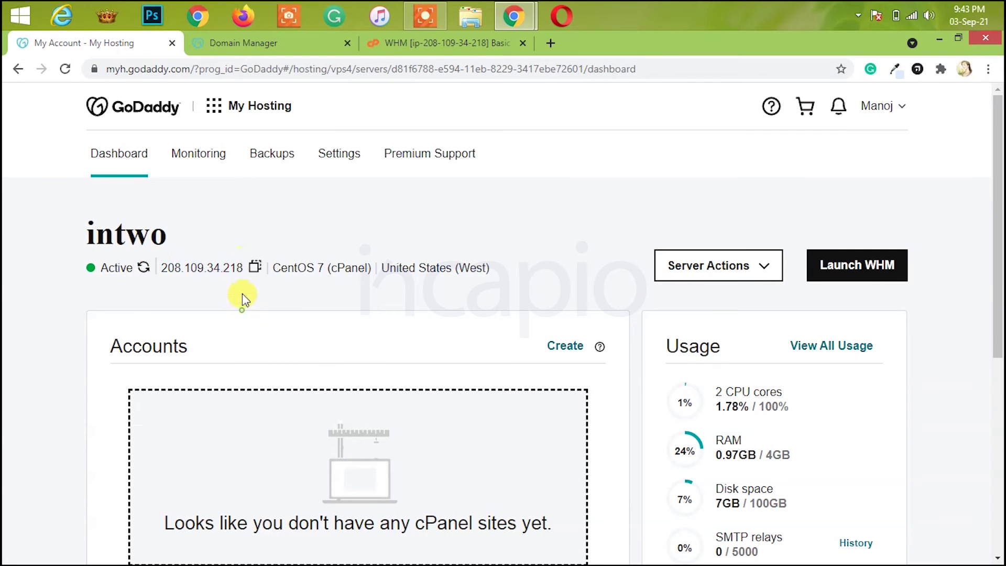
click(254, 267)
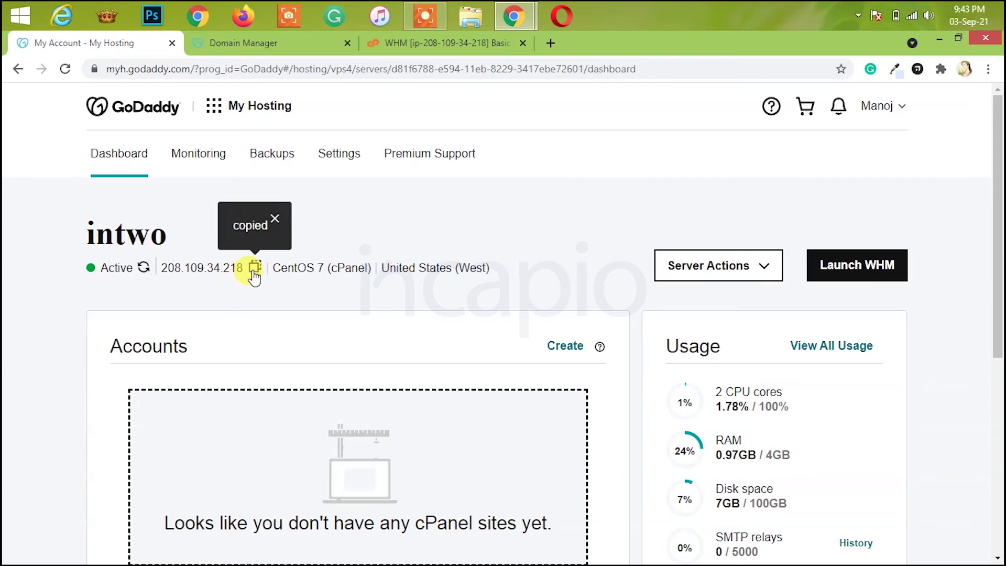
click(303, 36)
key(ctrl+v)
- Give the ns1 record a custom 600-second TTL and save it
click(236, 361)
click(236, 476)
drag(410, 359, 378, 362)
key(BackSpace)
click(676, 407)
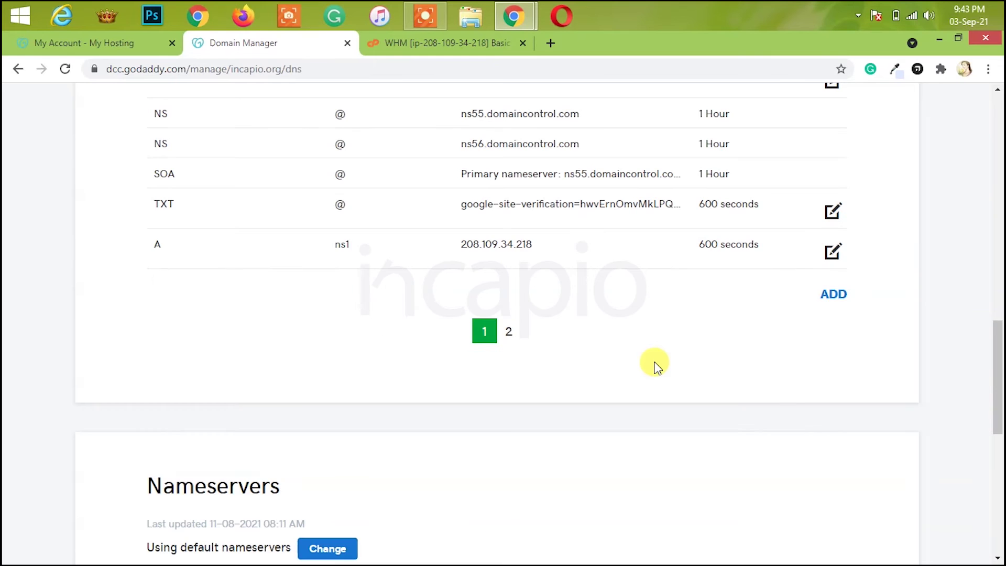
- Add a second A record with host ns2 pointing to 208.109.34.218
click(833, 294)
click(298, 291)
click(257, 353)
click(397, 300)
text(ns2)
click(640, 294)
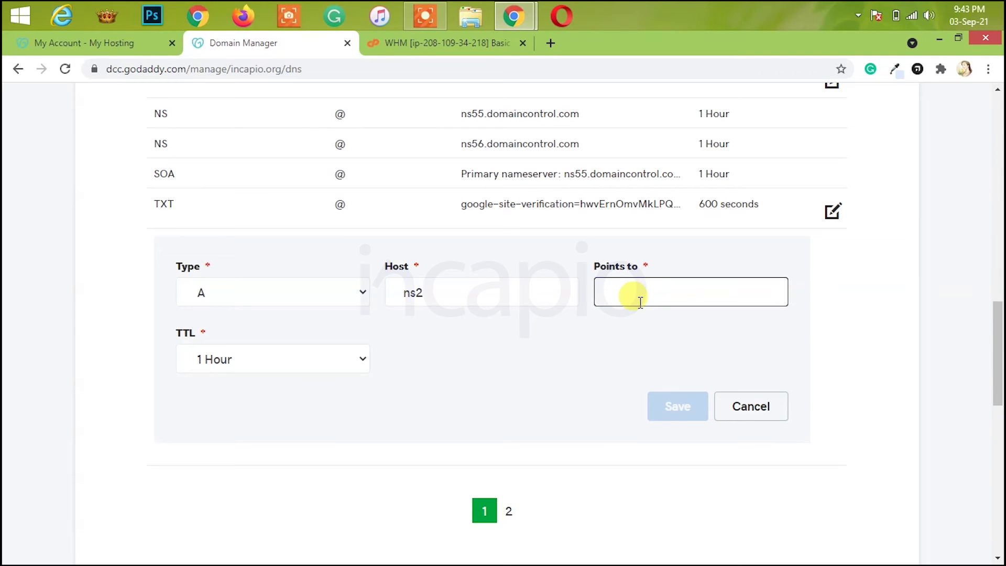
text(208.109.34.218)
- Set the ns2 record's TTL to a custom 600 seconds and save it
click(272, 360)
click(247, 475)
click(393, 355)
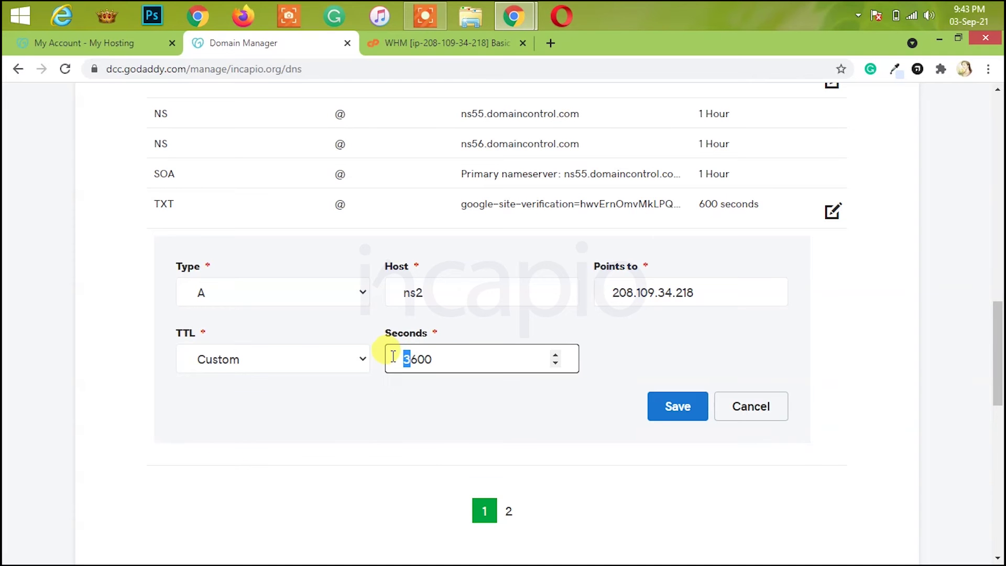
key(Delete)
click(659, 423)
click(428, 43)
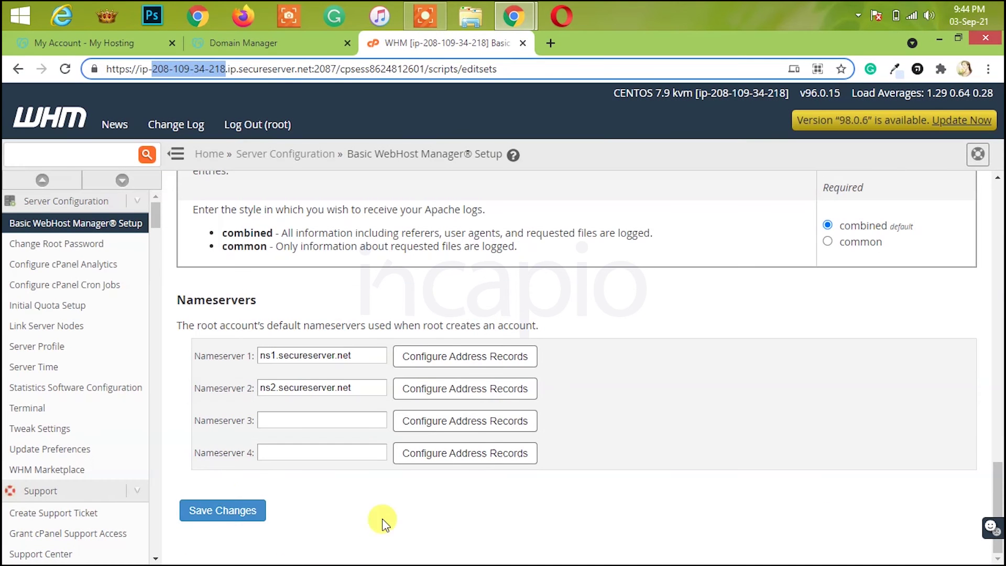
- Overwrite the secureserver.net defaults with ns1.incapio.org and ns2.incapio.org in Nameserver 1 and 2
triple_click(374, 355)
text(ns1.incao)
key(BackSpace)
text(pio.org)
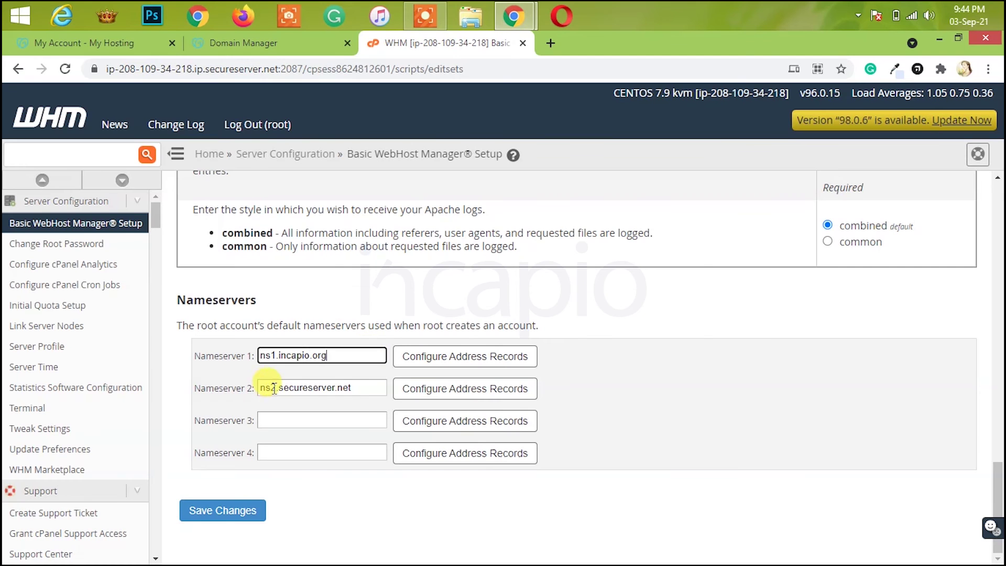
drag(278, 388, 394, 394)
text(incapio)
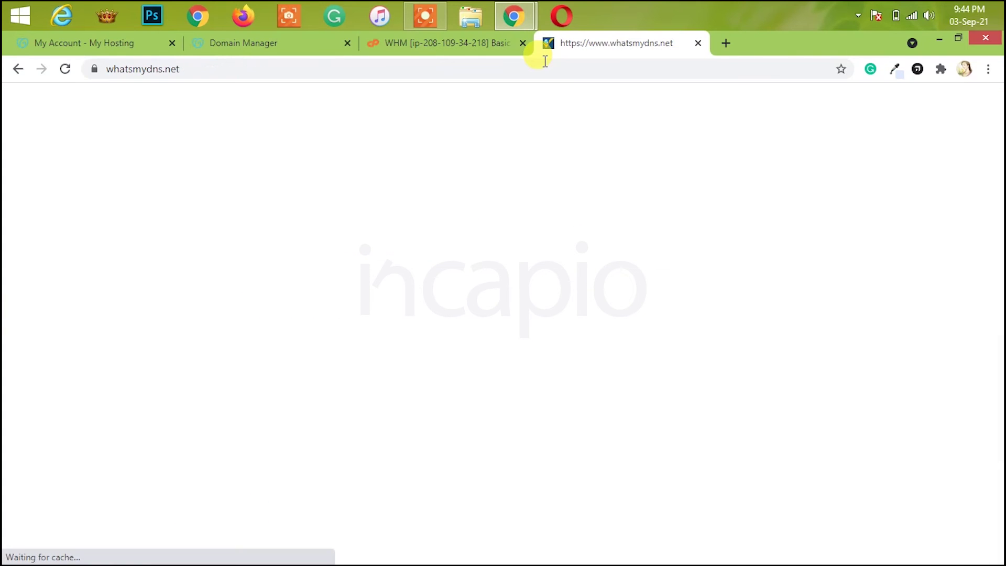
text(ns1.incapio.org)
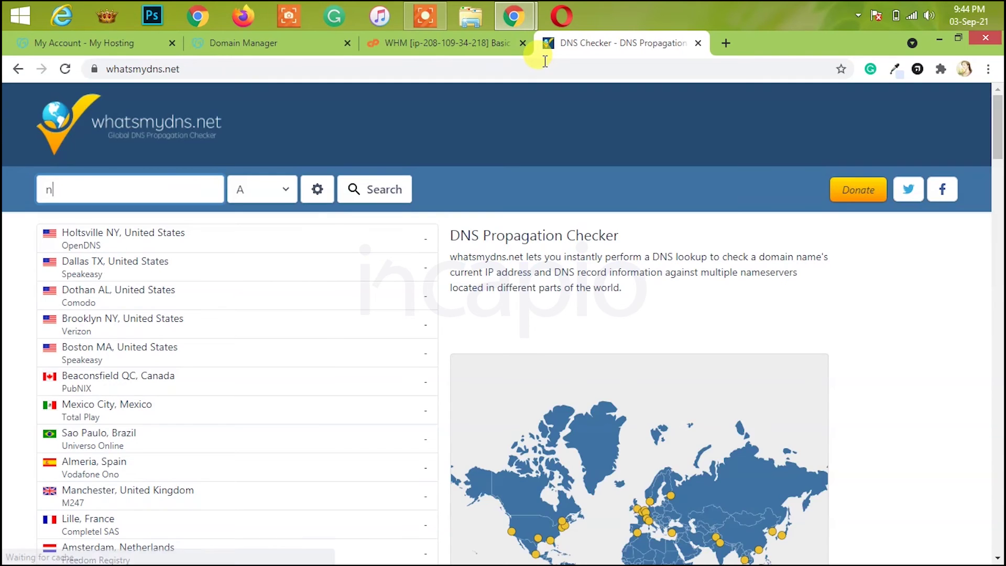
- Run whatsmydns.net A-record lookups for ns1.incapio.org and ns2.incapio.org
click(370, 189)
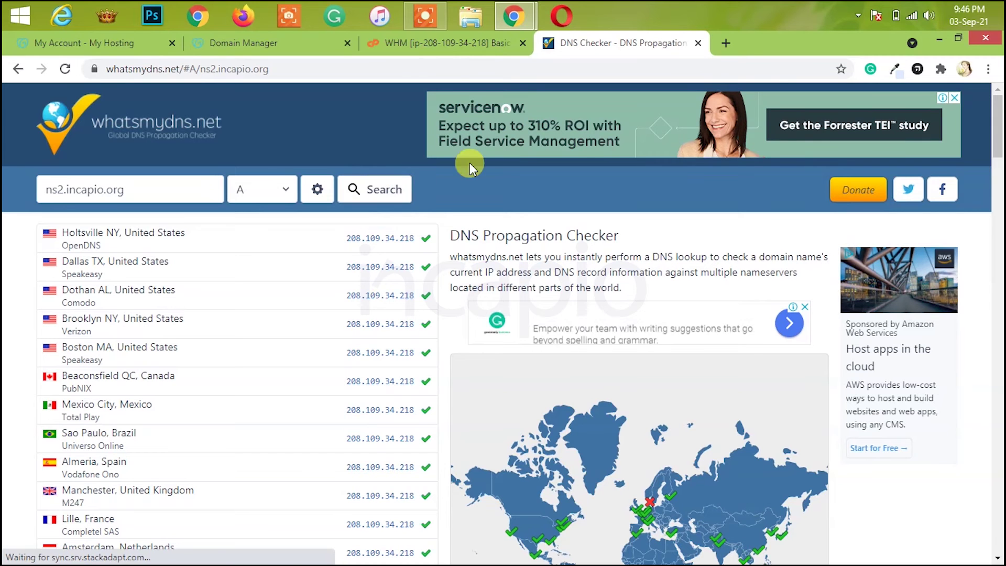
- Assign 208.109.34.218 as ns1.incapio.org's address record in WHM and close the results
click(698, 43)
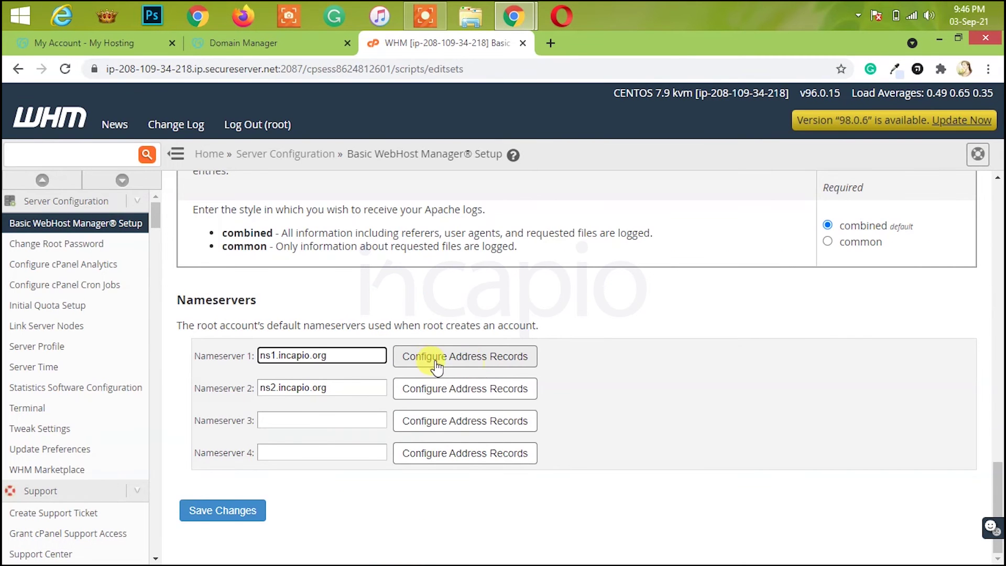
click(460, 356)
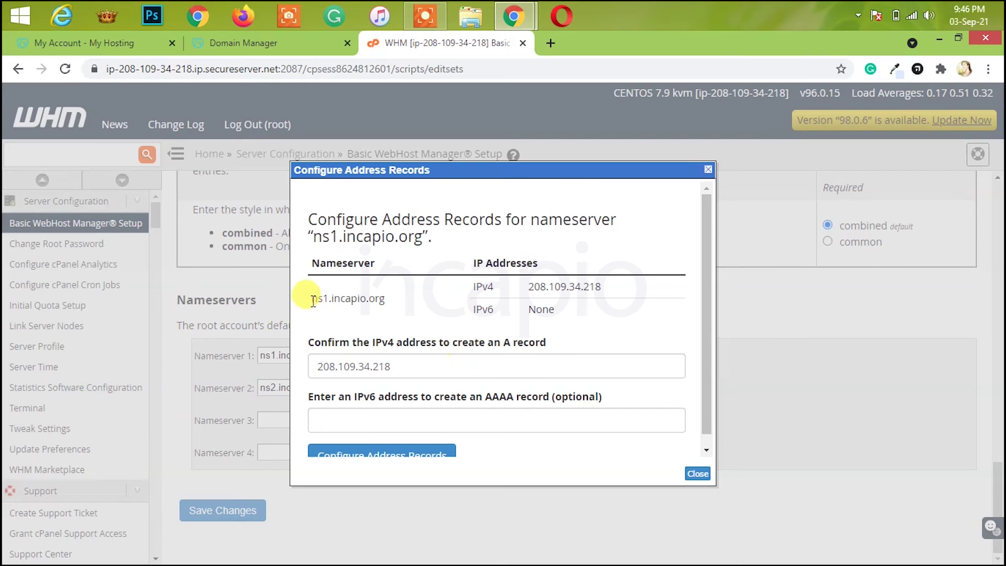
drag(313, 298, 353, 298)
drag(528, 286, 623, 291)
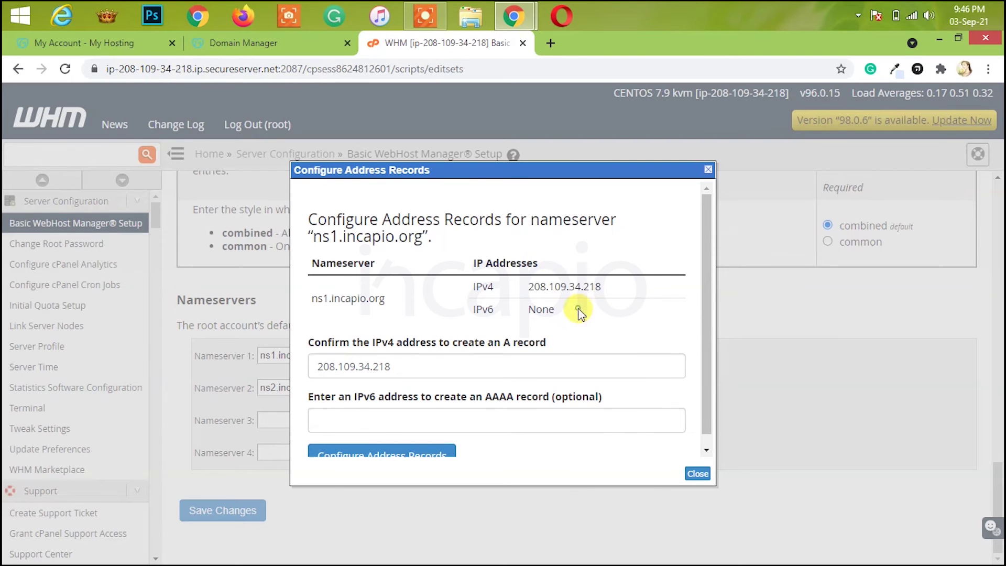
click(484, 365)
scroll(484, 364, down, 1)
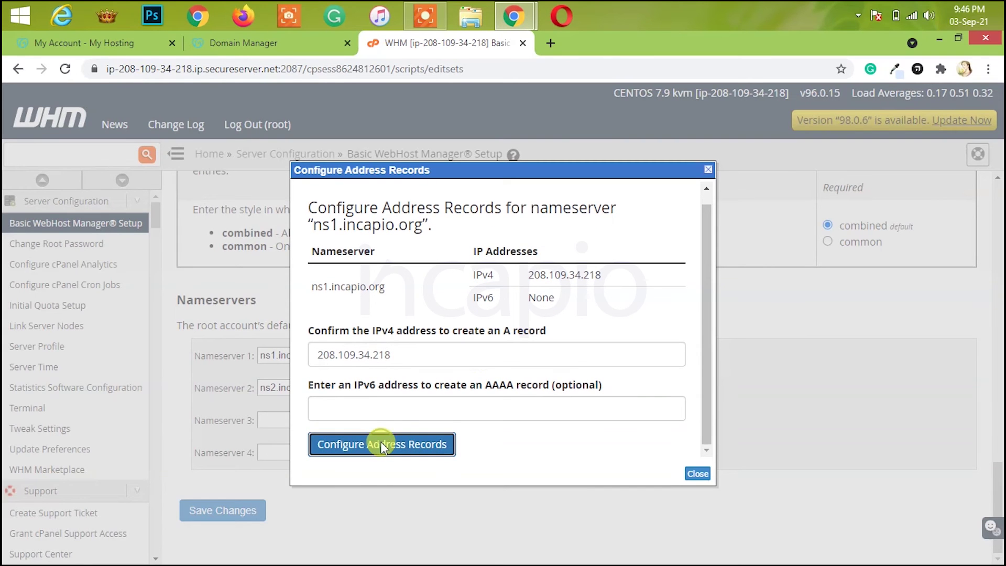
click(382, 446)
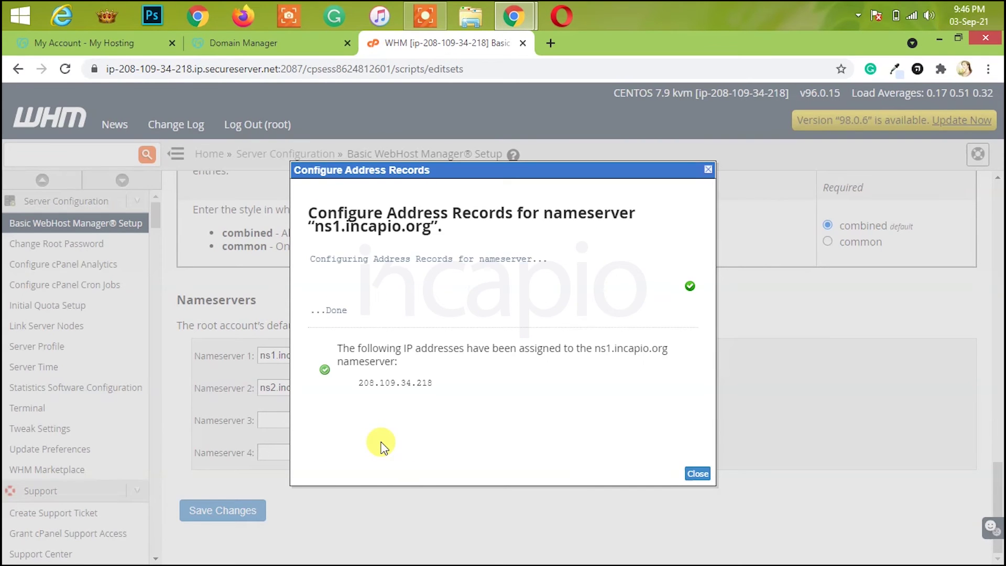
drag(338, 343, 594, 366)
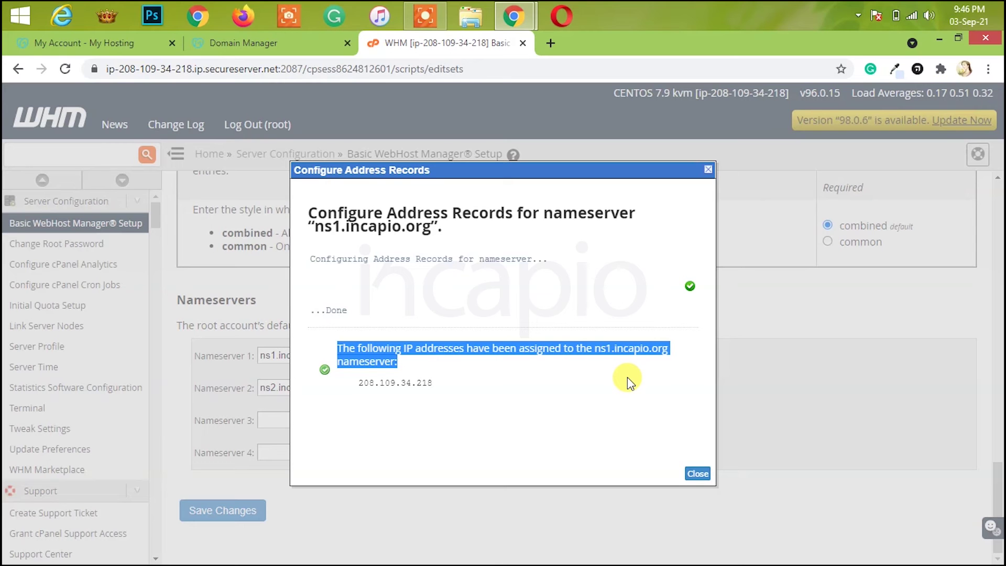
click(627, 376)
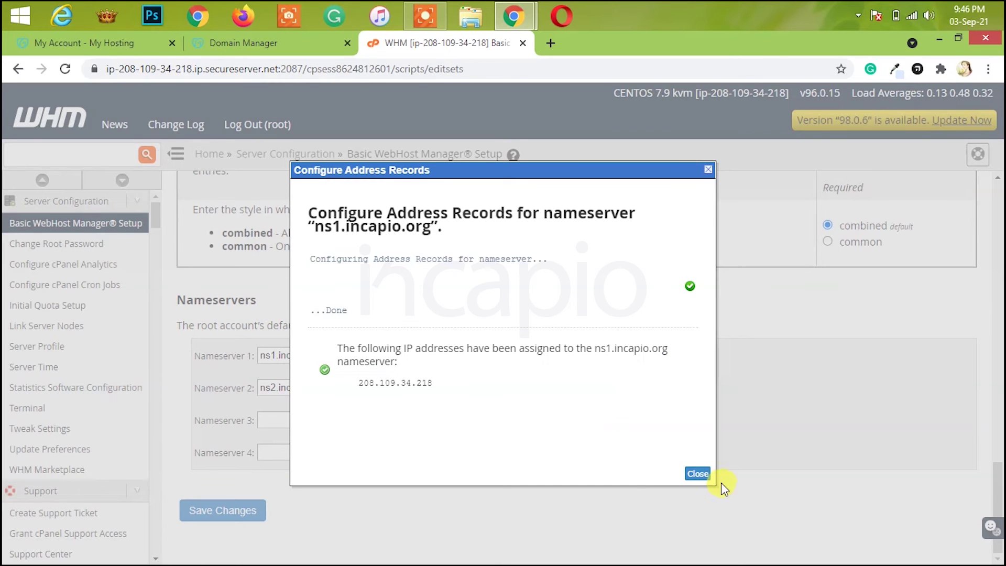
click(698, 474)
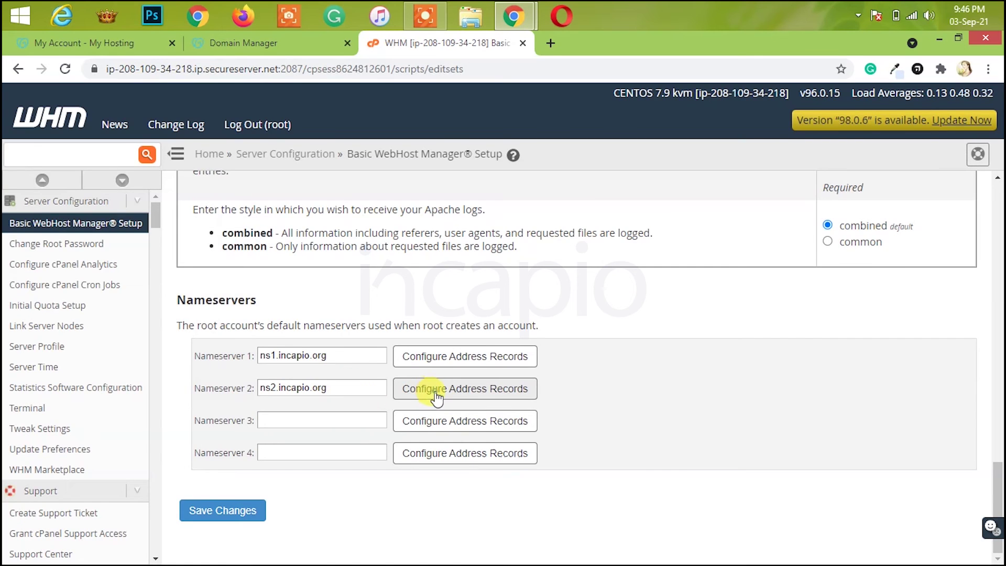
- Create the ns2.incapio.org address record for 208.109.34.218 and close the results
click(481, 388)
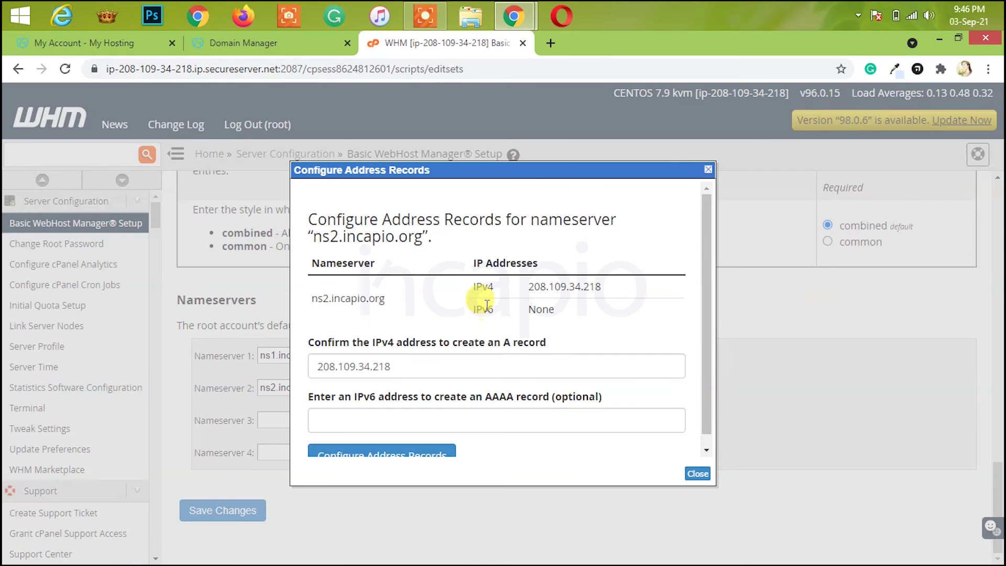
click(410, 445)
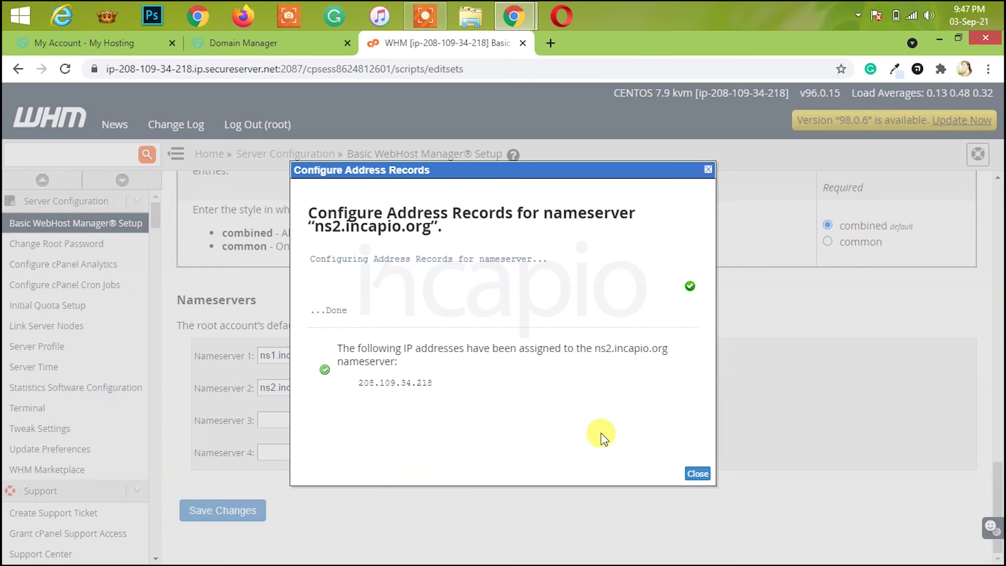
click(698, 473)
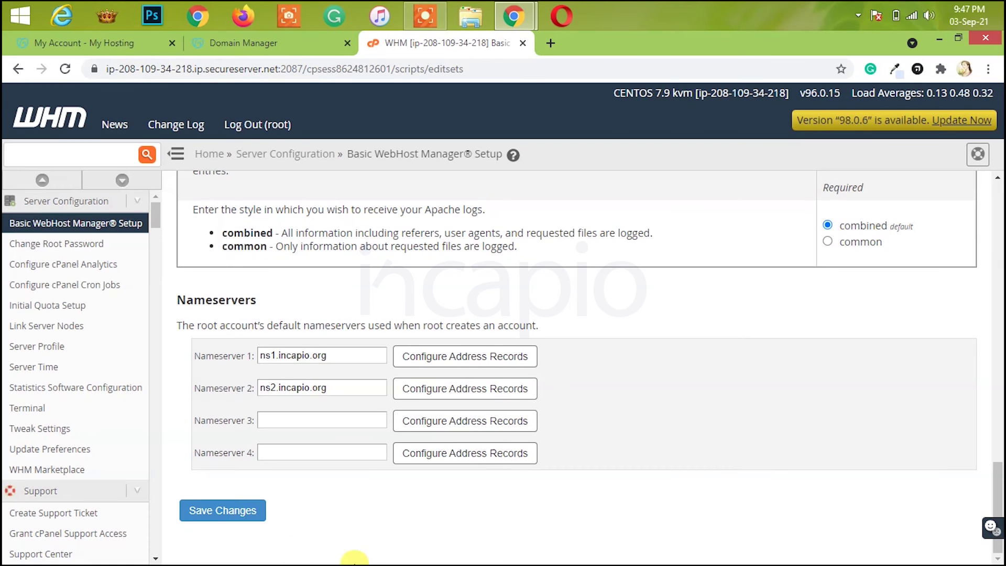
- Save the setup and review the summary showing Nameserver 1 and 2 as ns1/ns2.incapio.org
click(230, 511)
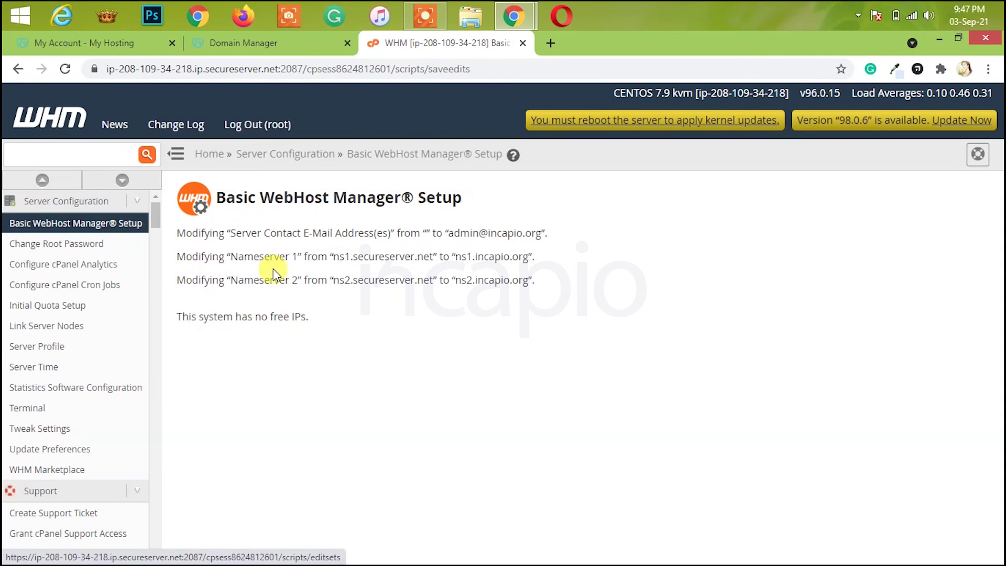
drag(328, 256, 532, 261)
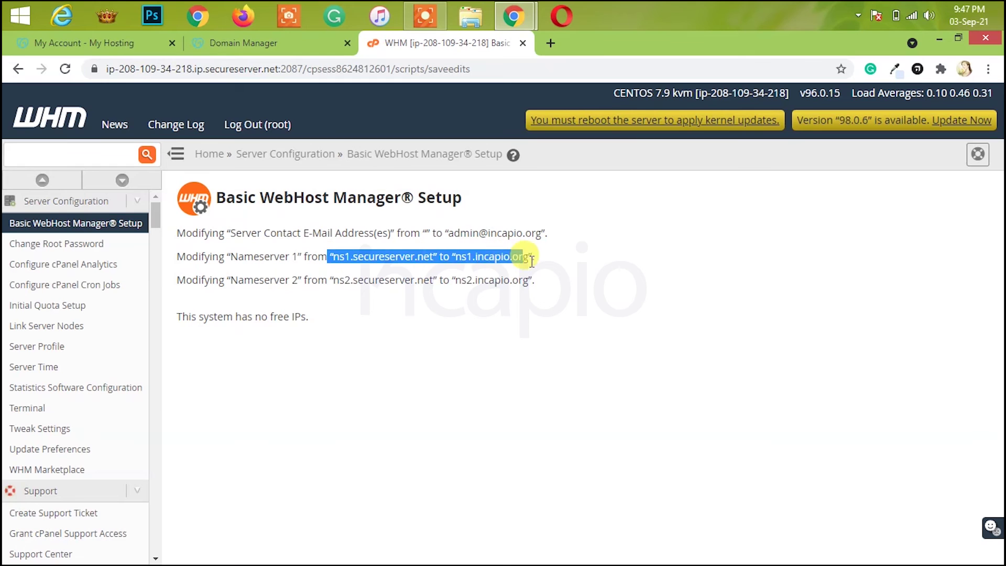
drag(329, 280, 533, 283)
click(441, 375)
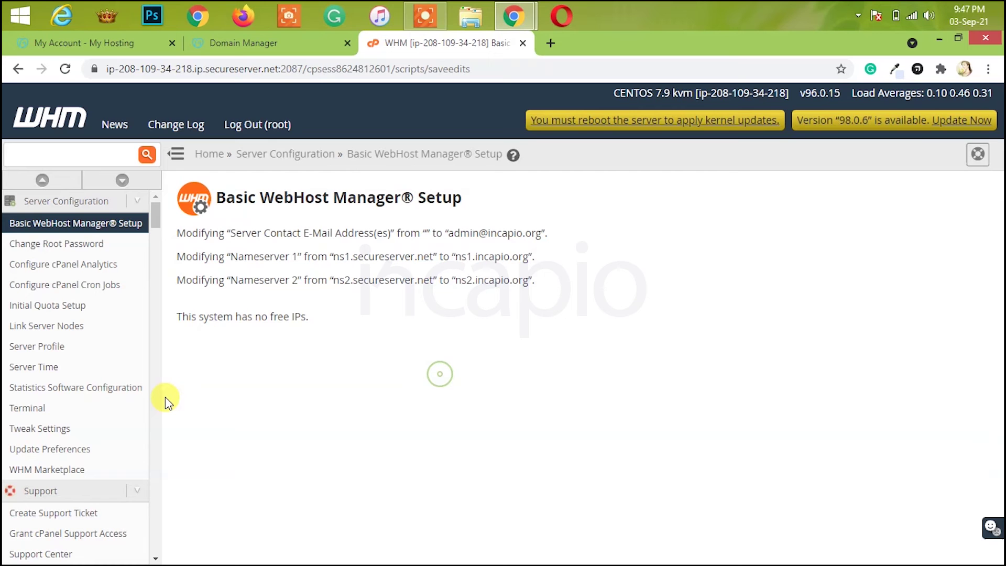
- Open Create a New Account via the 'create' search and enter domain incapio.org.in
click(50, 154)
text(crea)
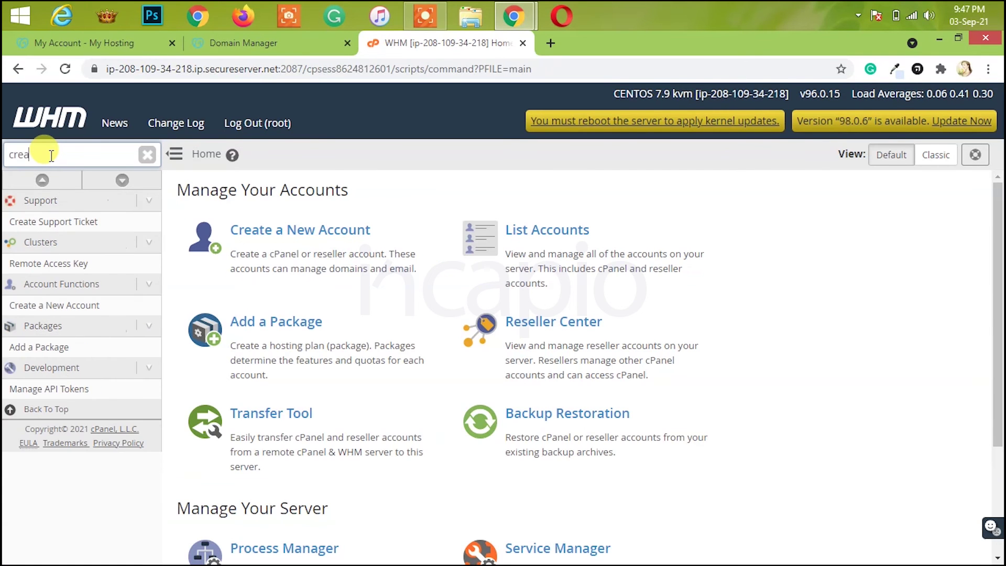
text(te)
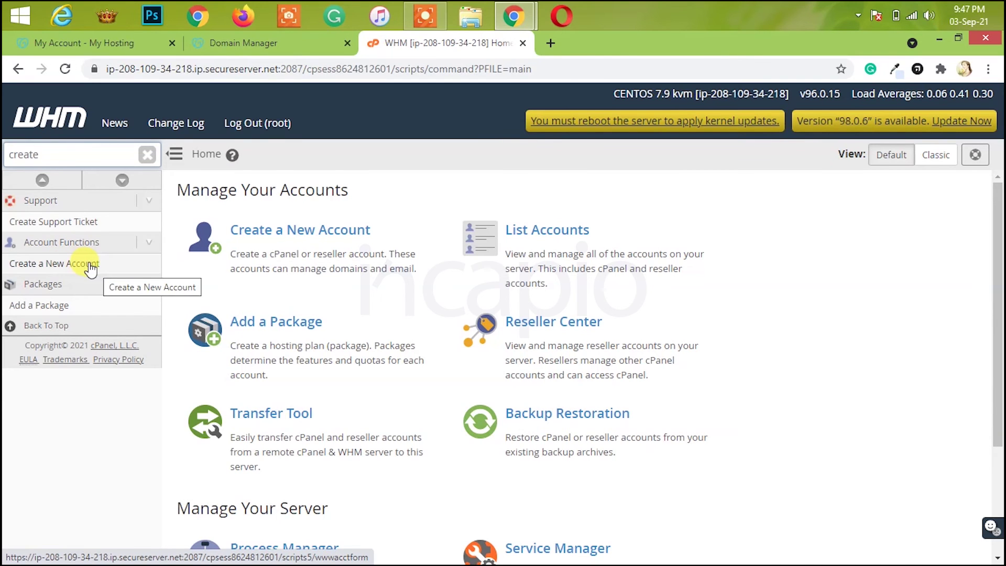
click(86, 263)
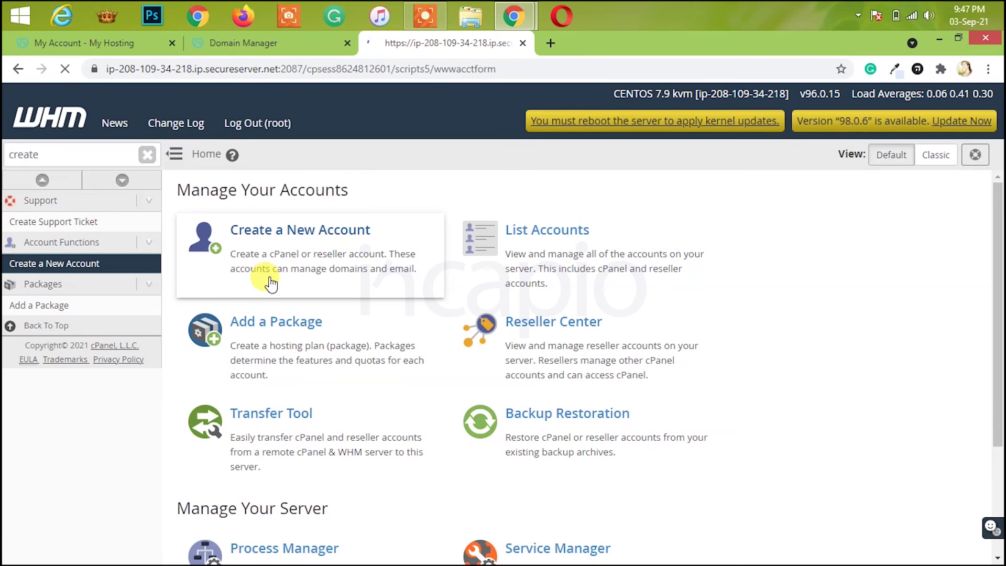
text(incapio.org)
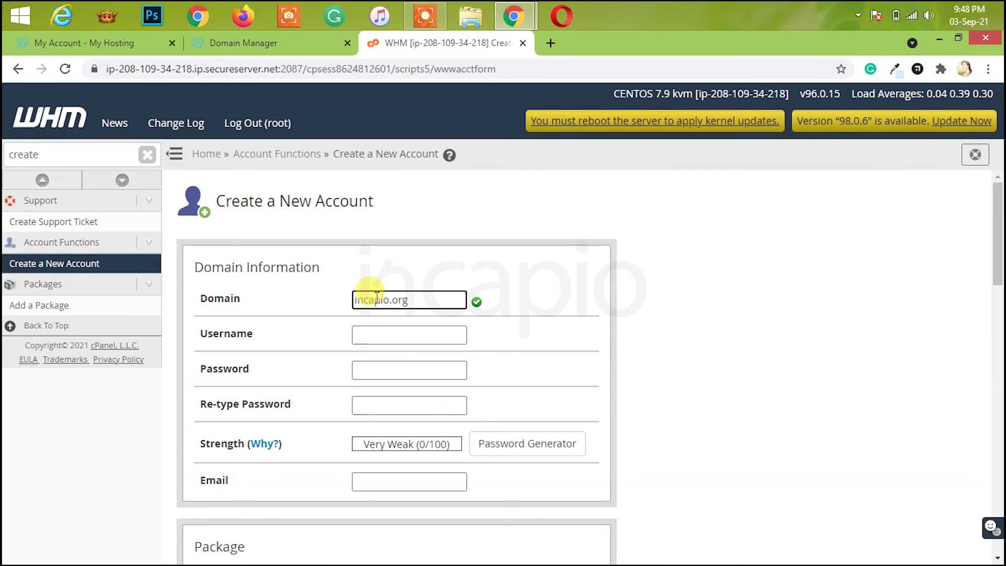
text(.in)
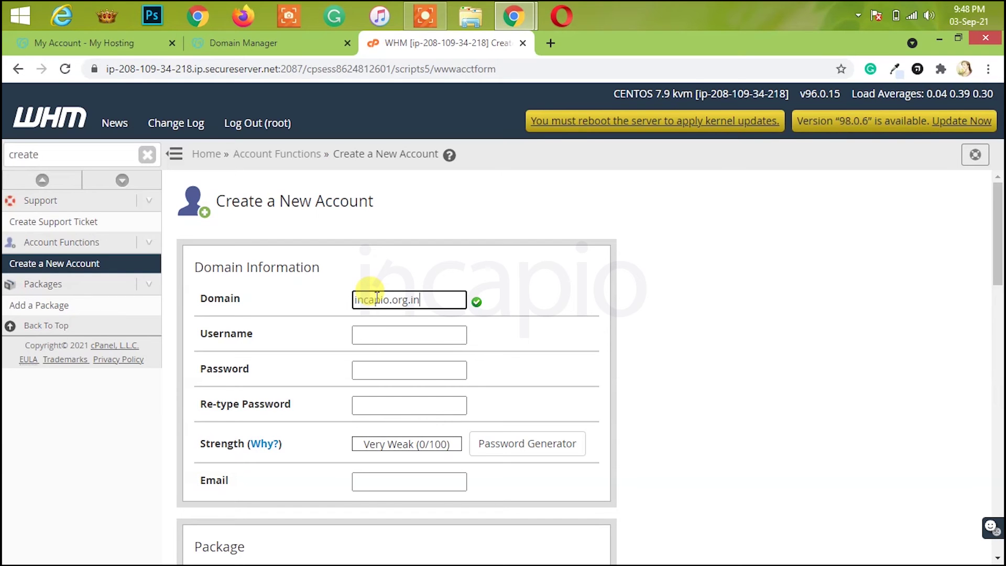
key(Tab)
key(Tab)
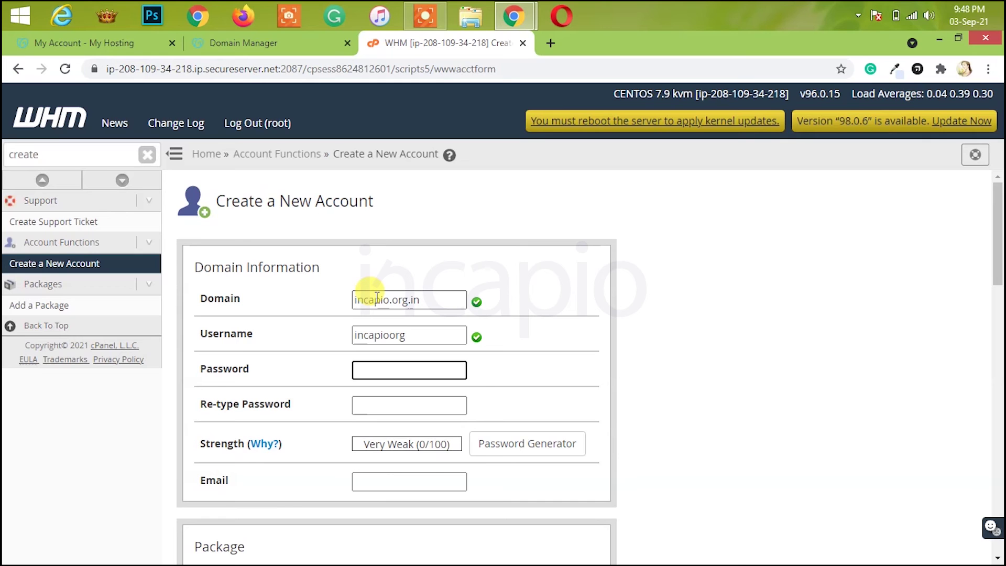
- Enter the account password in both fields and choose the default package
key(Tab)
click(510, 381)
scroll(512, 382, down, 4)
click(426, 359)
click(385, 392)
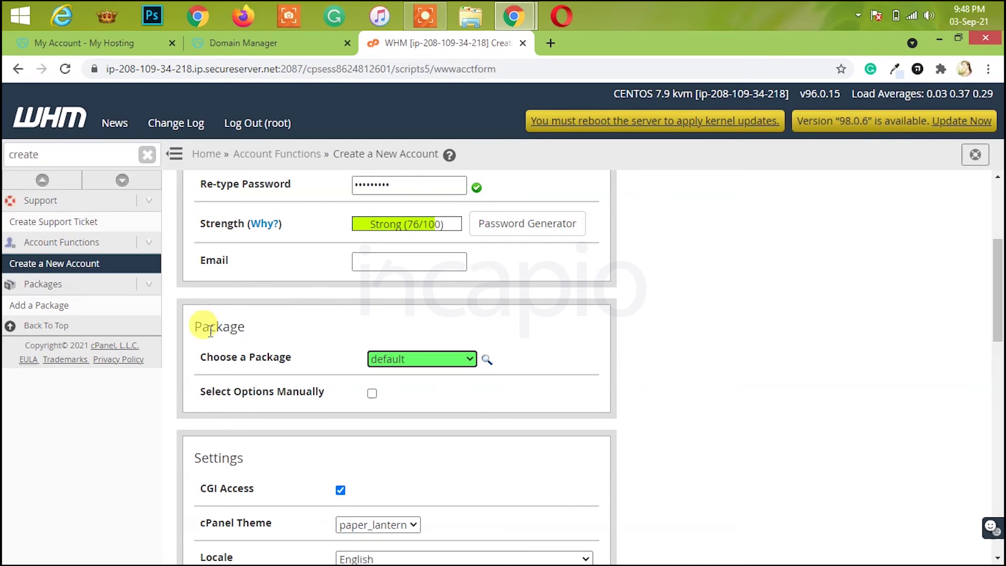
- Scroll to DNS Settings and check the account will use ns1/ns2.incapio.org
scroll(416, 413, down, 2)
scroll(417, 412, down, 5)
scroll(403, 414, down, 5)
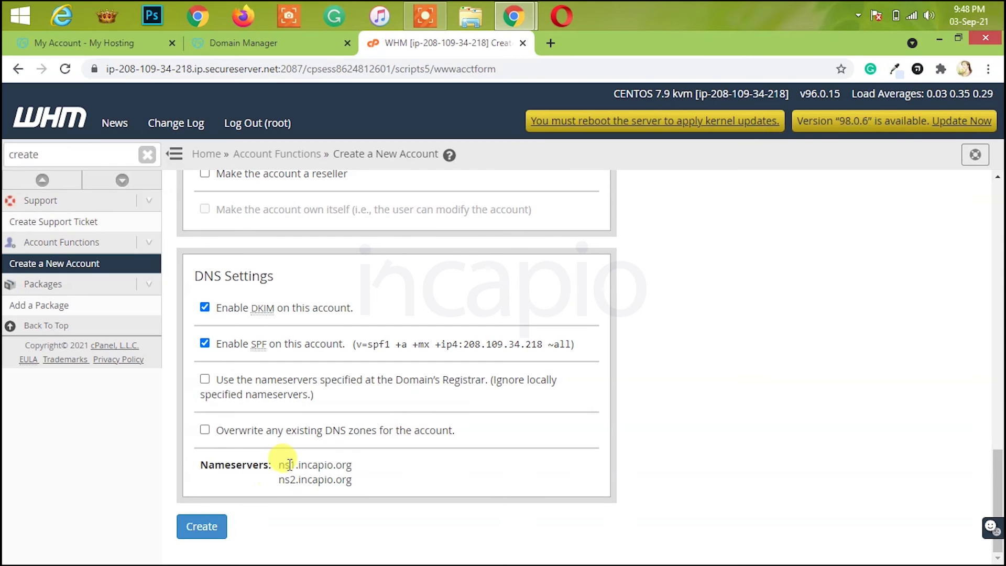
mouse_move(278, 465)
mouse_down()
mouse_move(352, 465)
mouse_move(280, 480)
mouse_up()
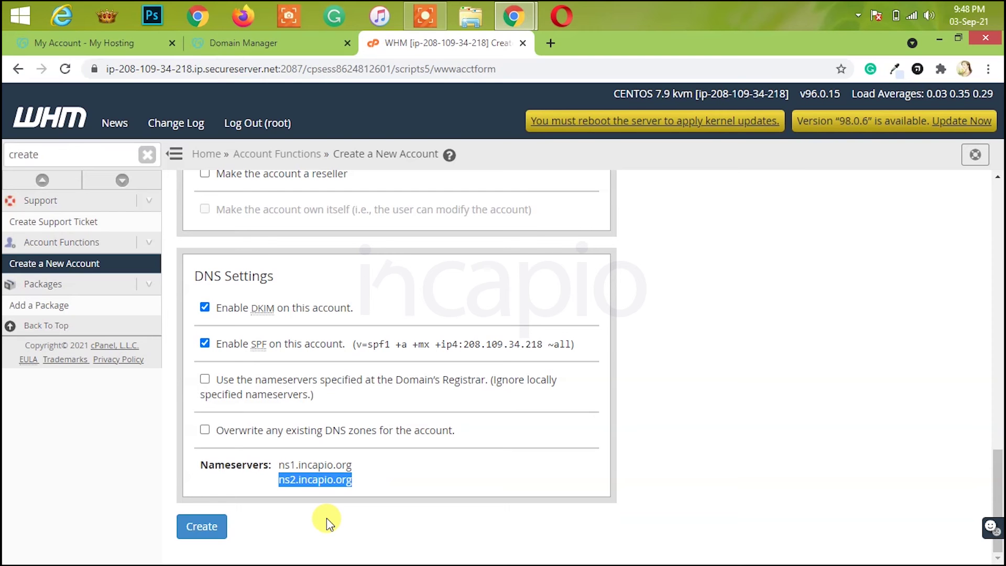
- Create the incapio.org.in account and check ns1/ns2.incapio.org in the New Account Info output
click(216, 532)
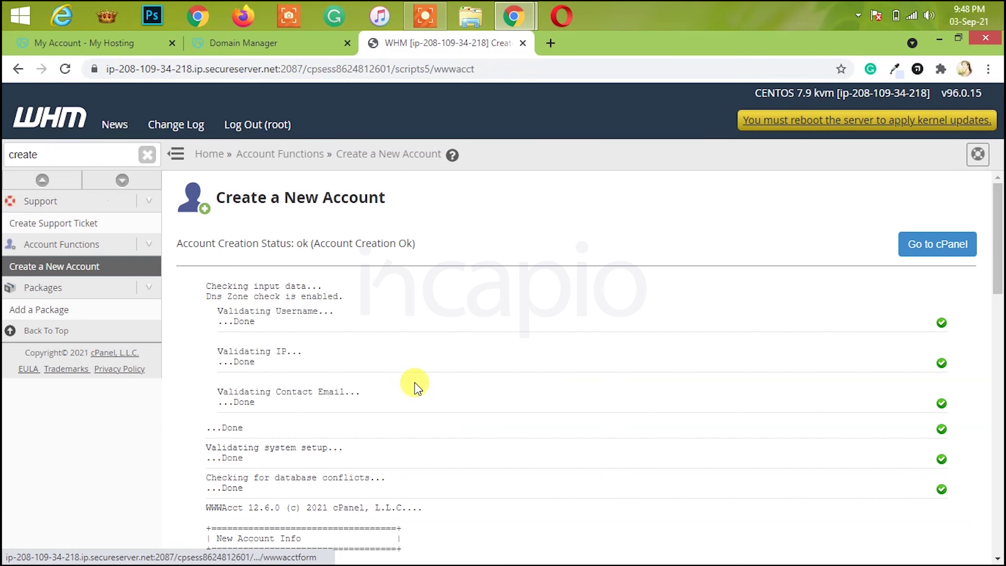
scroll(414, 382, down, 5)
drag(285, 379, 371, 386)
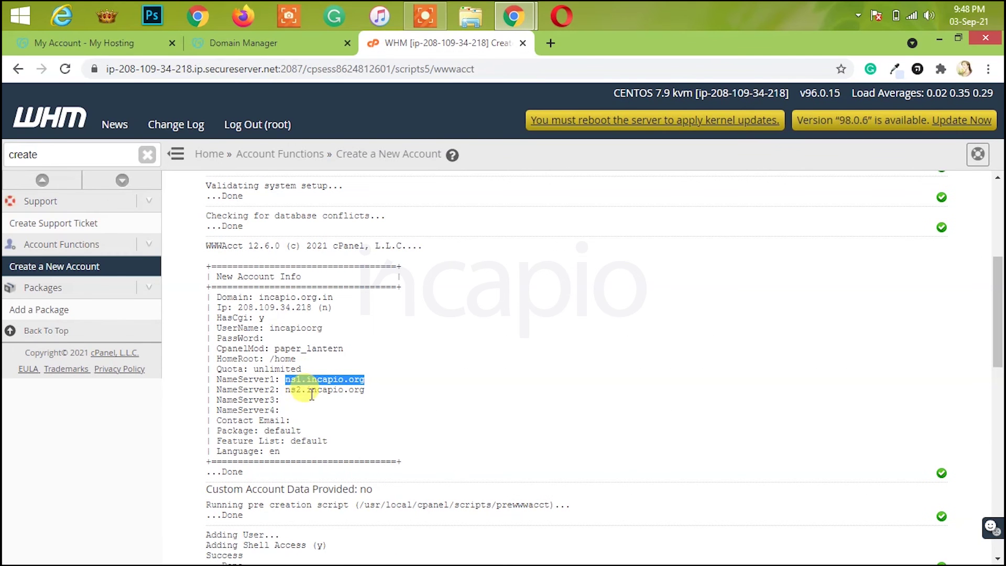
mouse_move(285, 390)
mouse_down()
mouse_move(369, 395)
mouse_move(284, 380)
mouse_up()
click(361, 385)
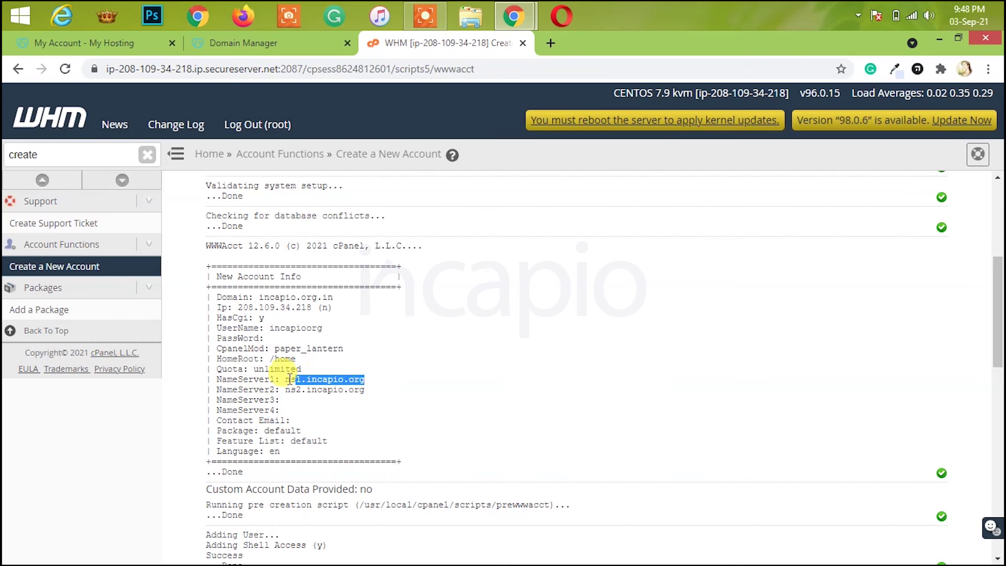
click(384, 361)
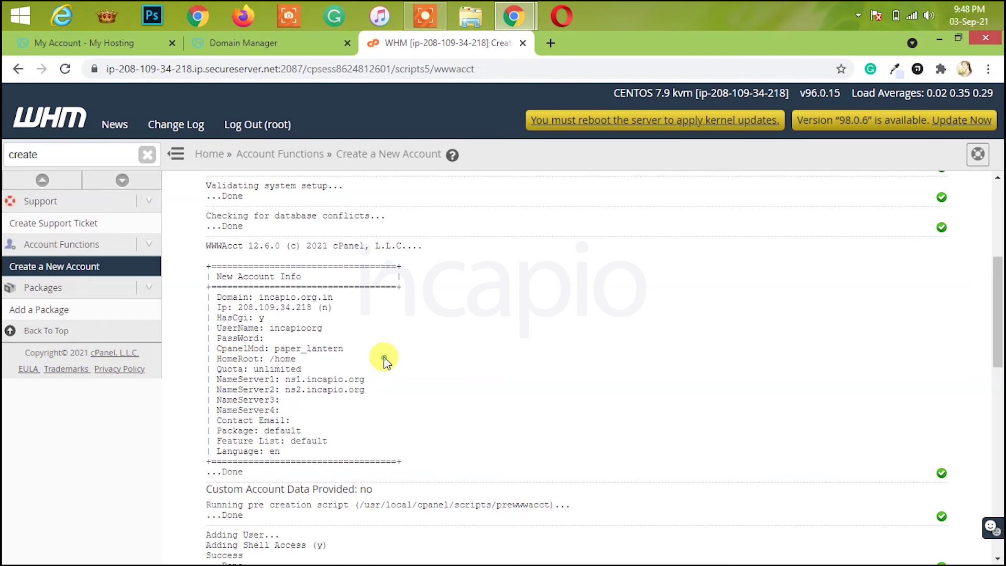
- Return to GoDaddy DNS management for incapio.org and bring up its Host Names list
click(216, 47)
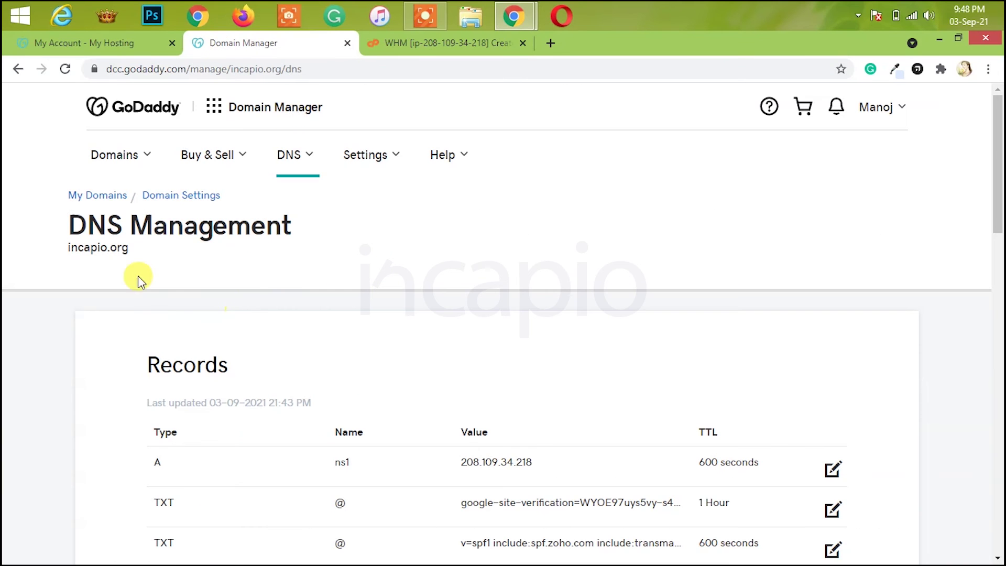
drag(54, 240, 168, 247)
click(179, 254)
scroll(314, 315, down, 6)
scroll(314, 315, down, 7)
scroll(314, 314, down, 5)
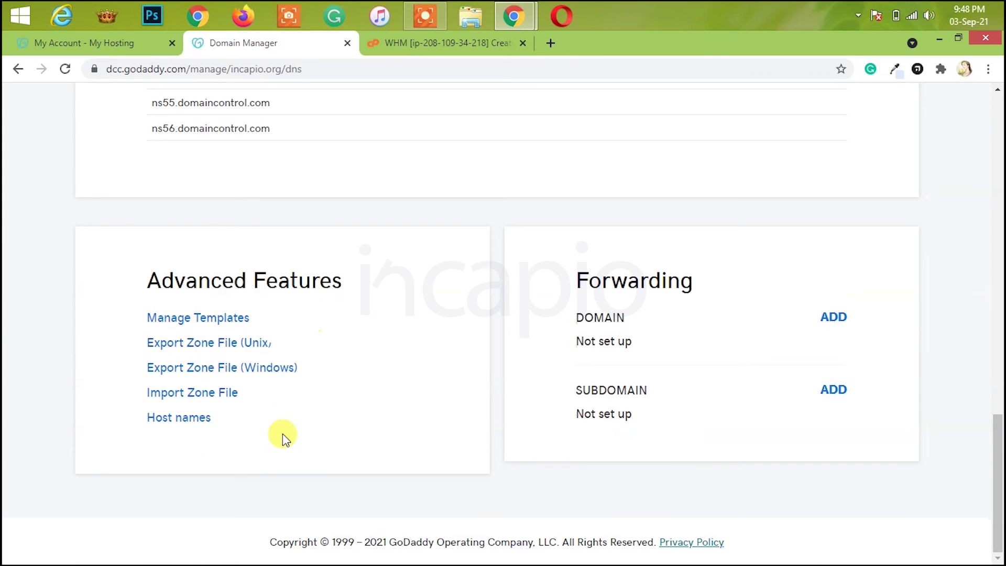
click(187, 426)
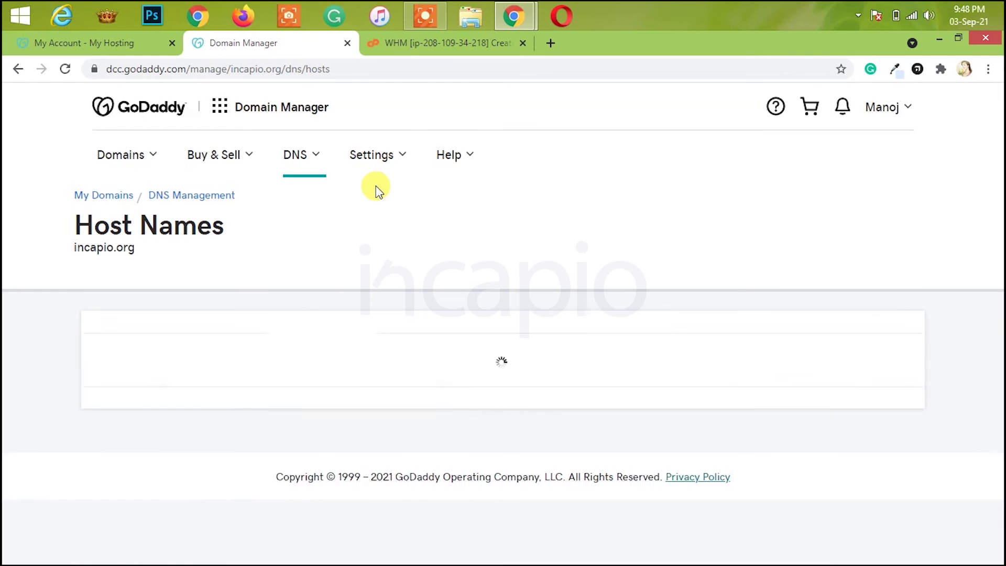
scroll(381, 410, down, 3)
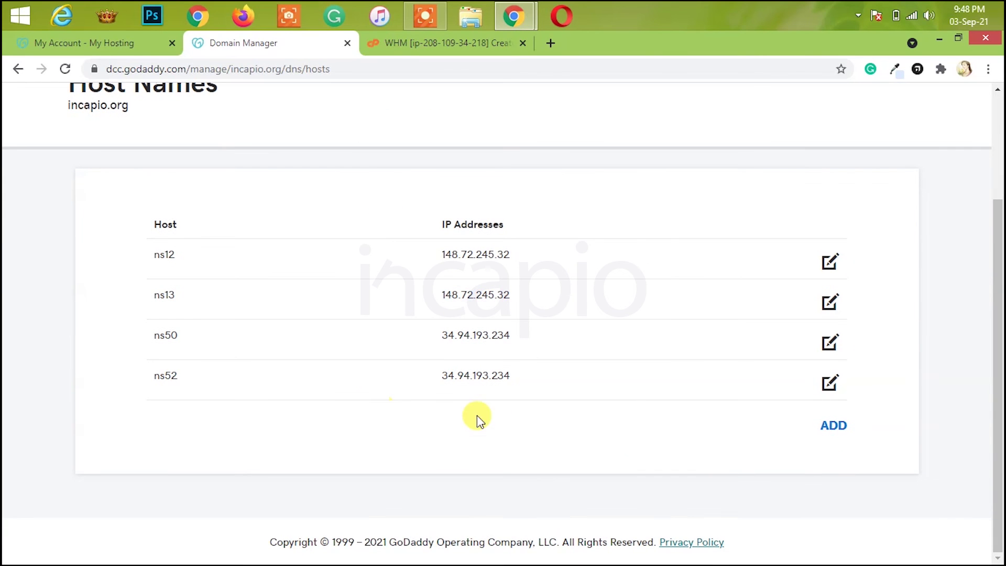
- Add host name ns1 pointing to the server IP 208.109.34.218 and save it
click(833, 430)
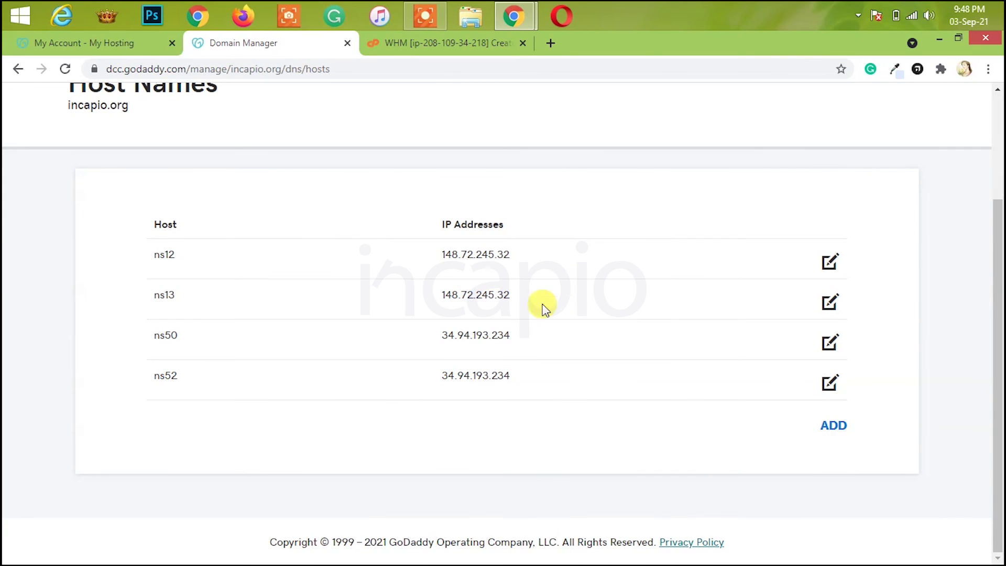
click(246, 424)
text(ns)
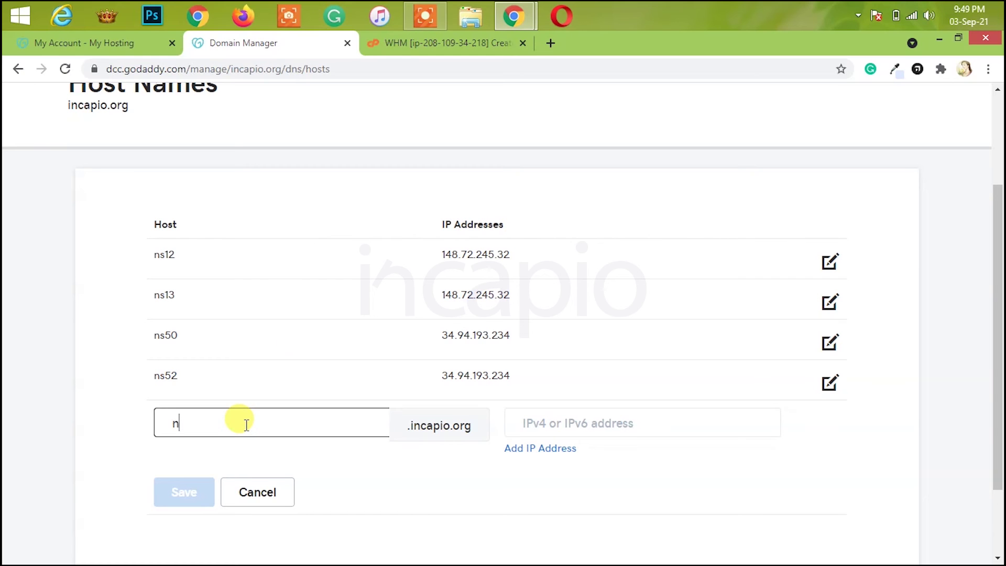
text(1)
click(605, 426)
click(83, 46)
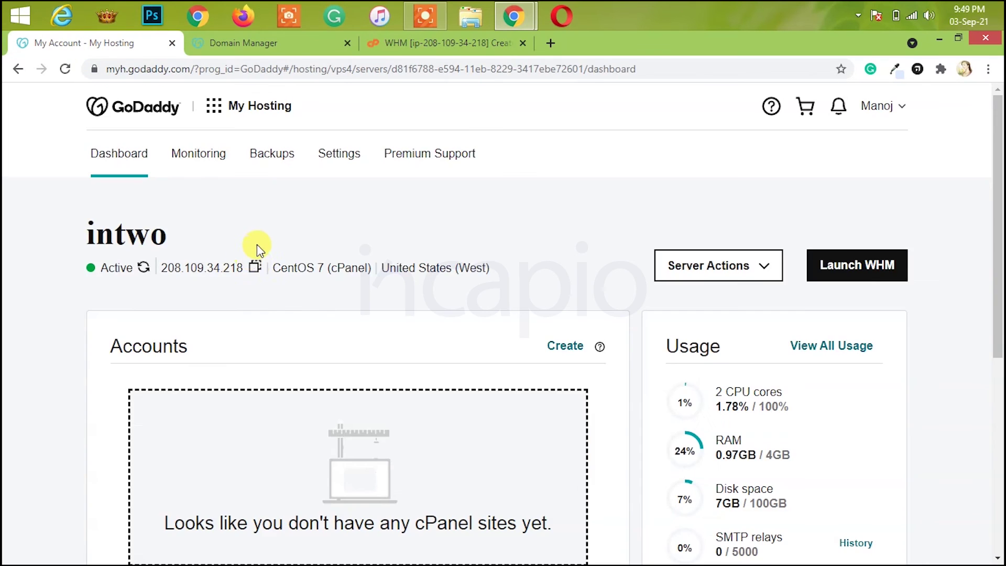
click(255, 267)
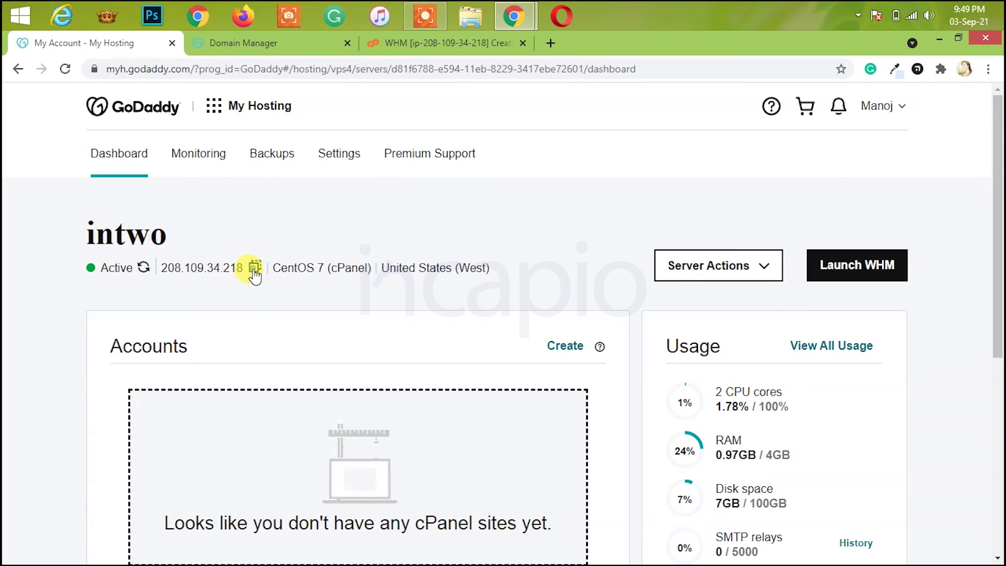
click(281, 44)
key(ctrl+v)
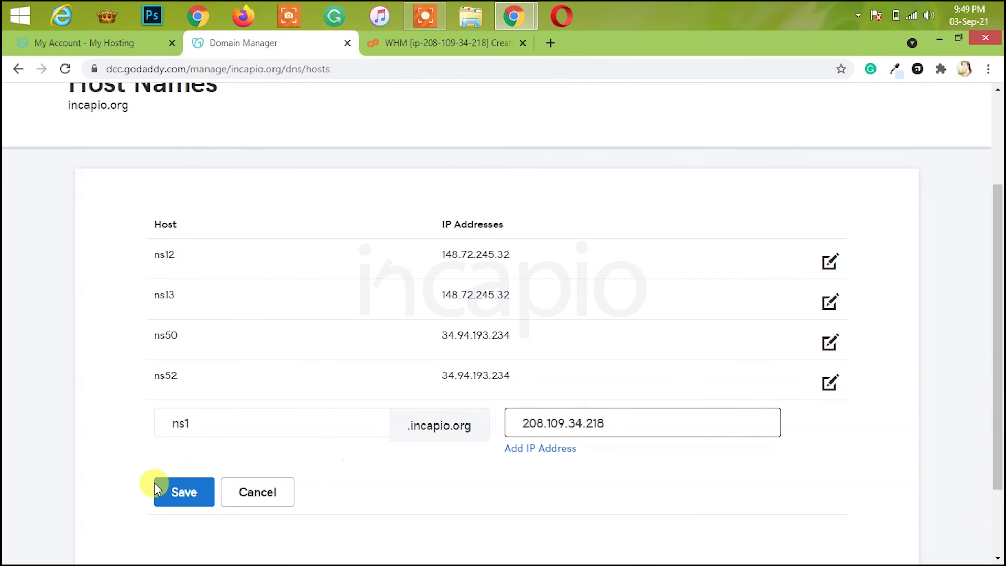
click(178, 492)
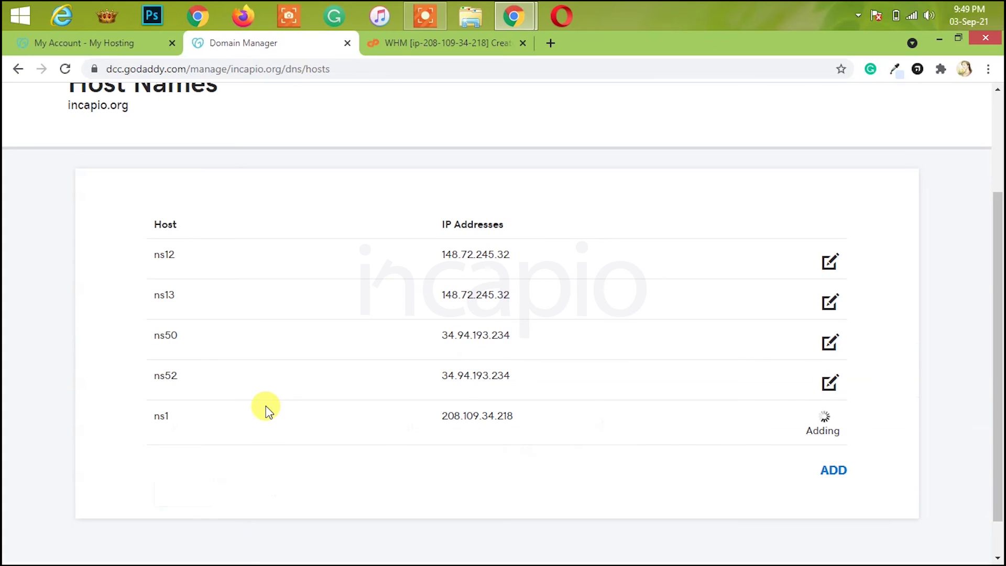
- Add host name ns2 with the same IP 208.109.34.218 and save it
click(830, 470)
click(262, 472)
text(ns2)
click(552, 468)
key(ctrl+v)
click(157, 535)
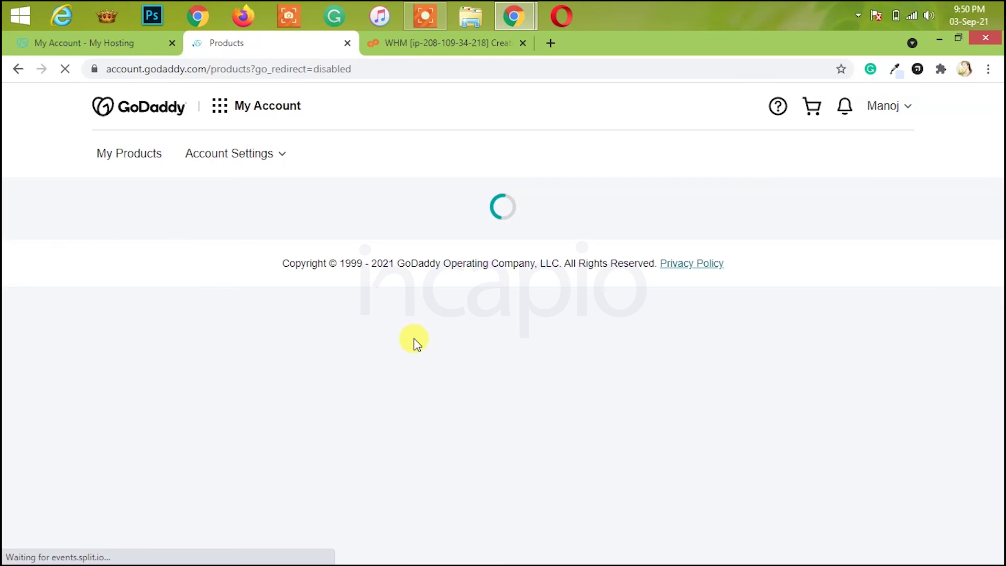
- Scroll the products page to the Domains cards and open incapio.org.in's action list
scroll(500, 319, down, 5)
scroll(477, 320, up, 4)
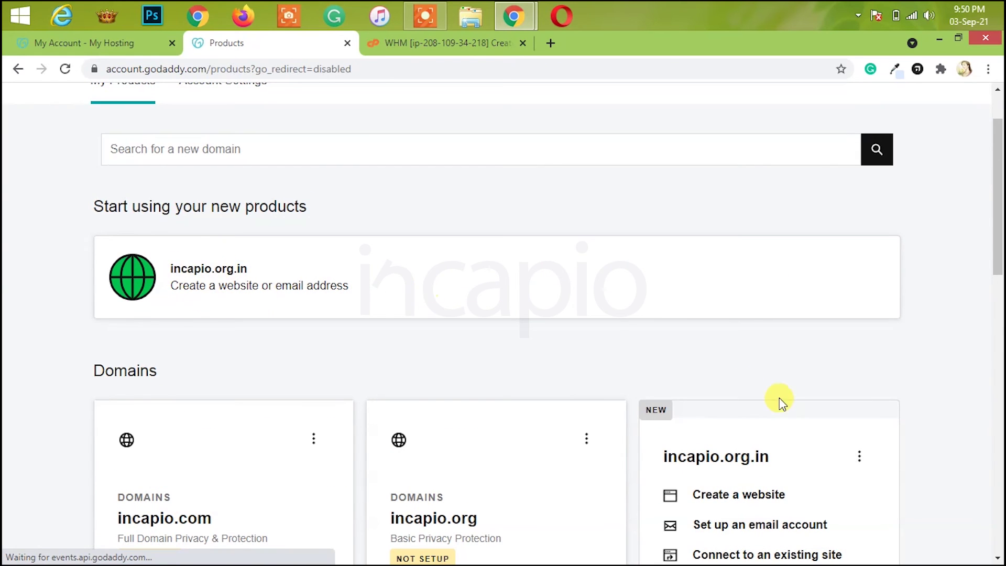
scroll(779, 400, down, 4)
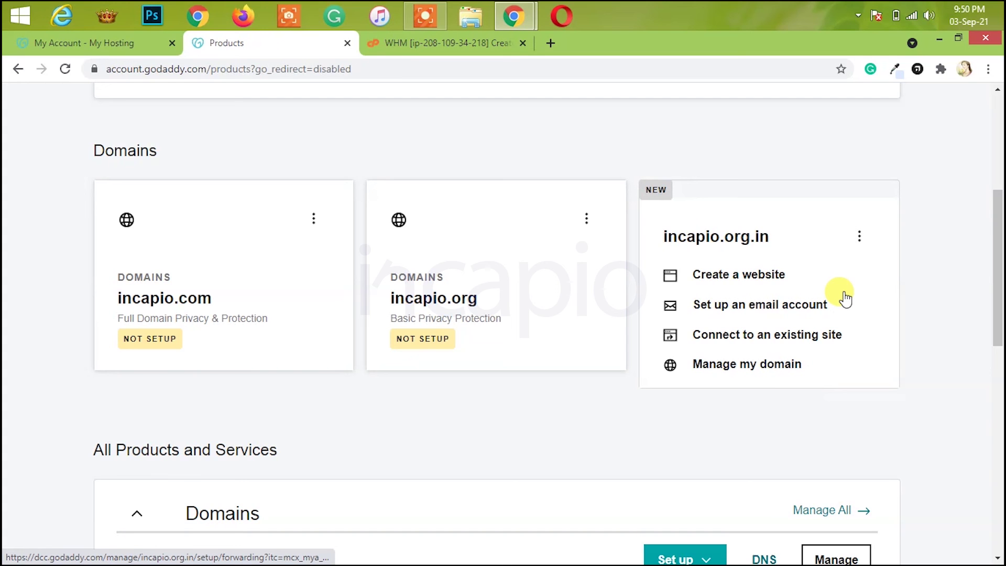
click(860, 235)
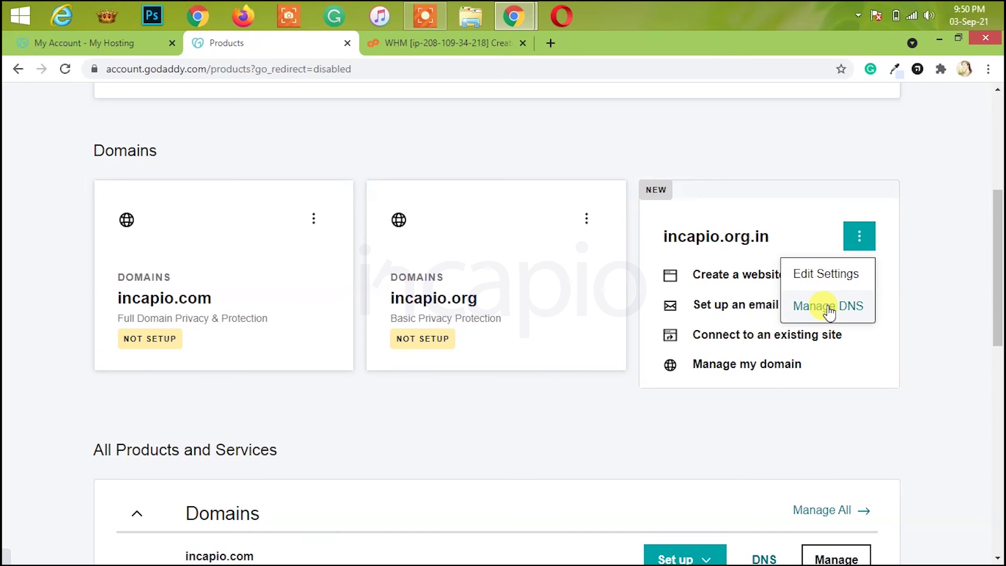
- From incapio.org.in's DNS management, start changing nameservers and choose to enter custom ones
click(827, 307)
scroll(375, 297, down, 5)
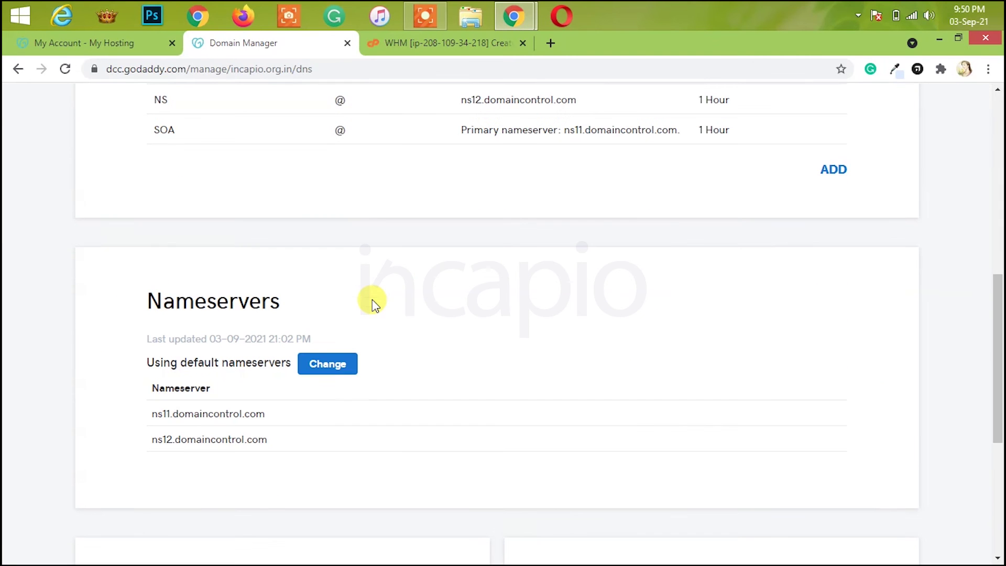
click(335, 372)
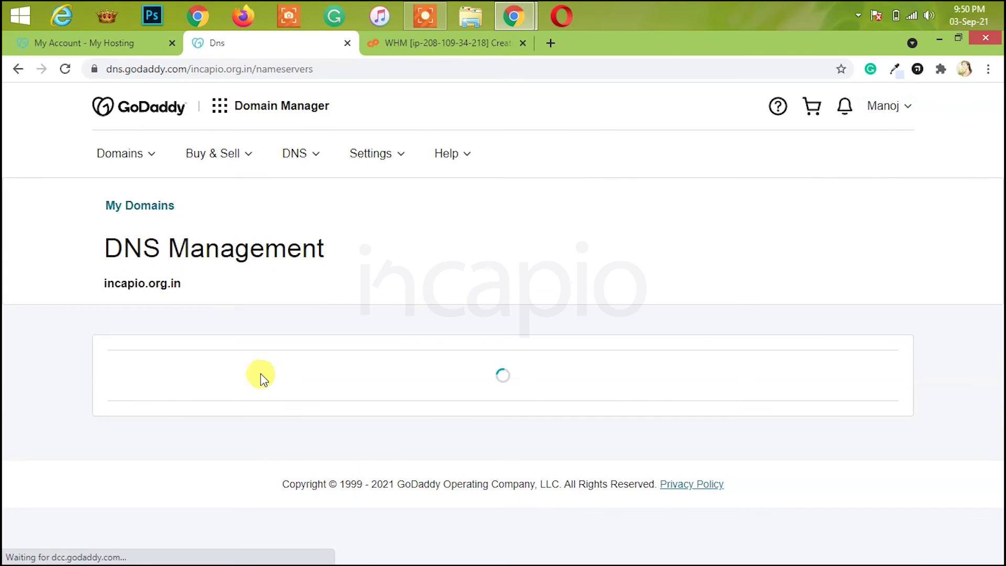
scroll(391, 449, down, 3)
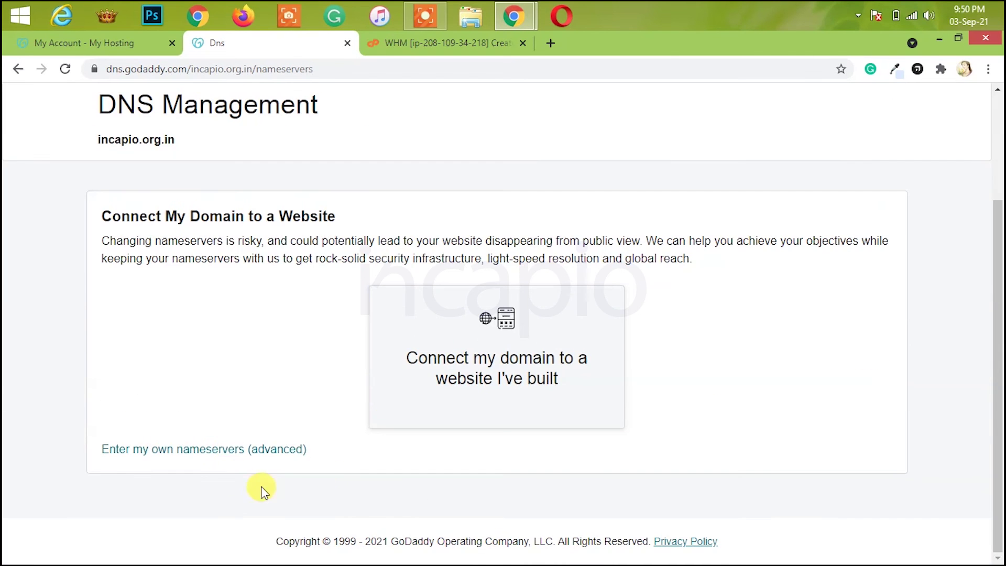
click(229, 449)
- Enter ns1.incapio.org and ns2.incapio.org as nameservers, then save and confirm the change
click(251, 306)
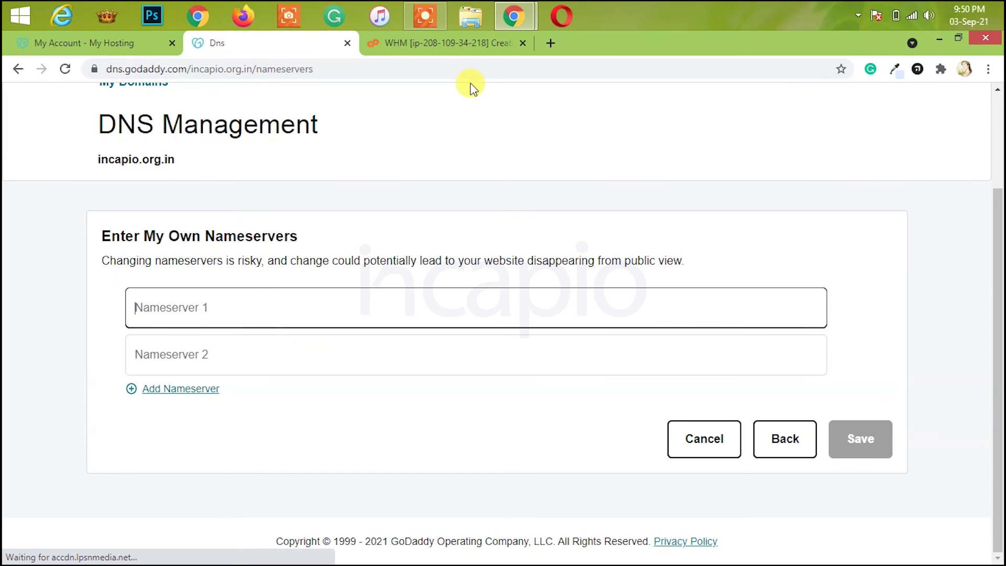
right_click(215, 311)
click(259, 399)
right_click(207, 355)
click(244, 204)
click(150, 354)
drag(150, 355, 154, 354)
text(2)
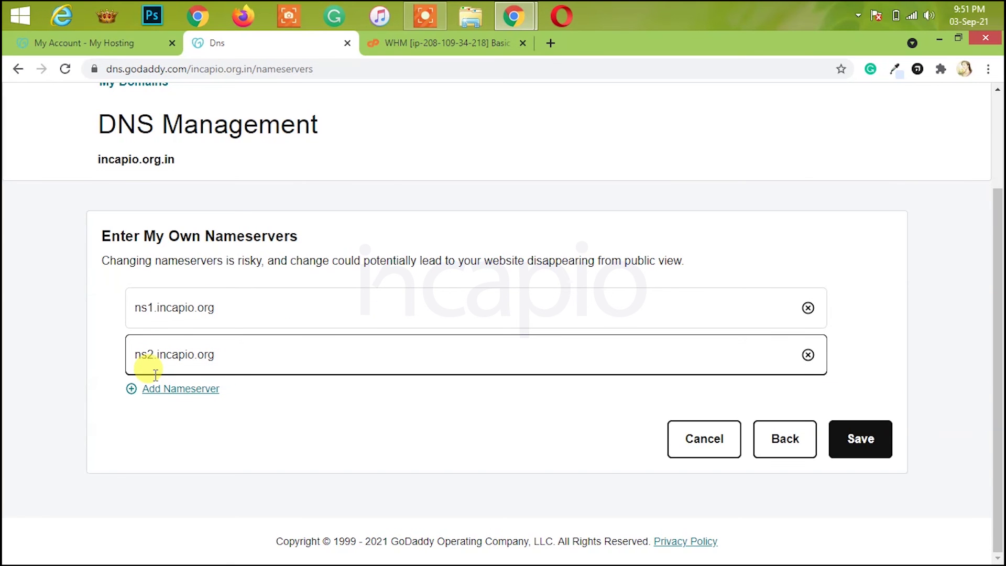
click(873, 444)
click(261, 297)
click(270, 353)
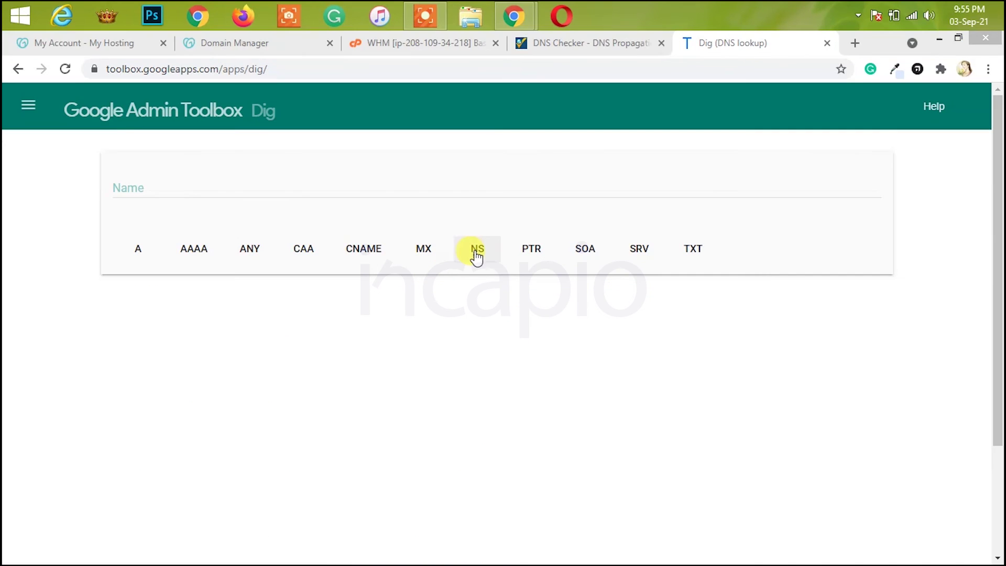
- Dig an NS lookup for incapio.org.in, confirm ns1/ns2.incapio.org, then load incapio.org.in/cpanel
click(473, 253)
click(159, 178)
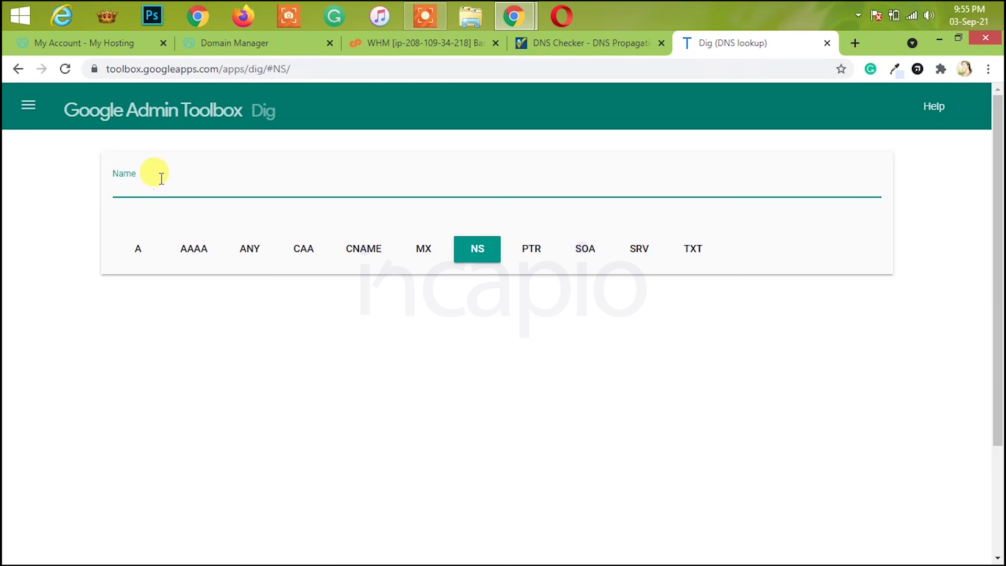
text(incapio.)
text(org.in)
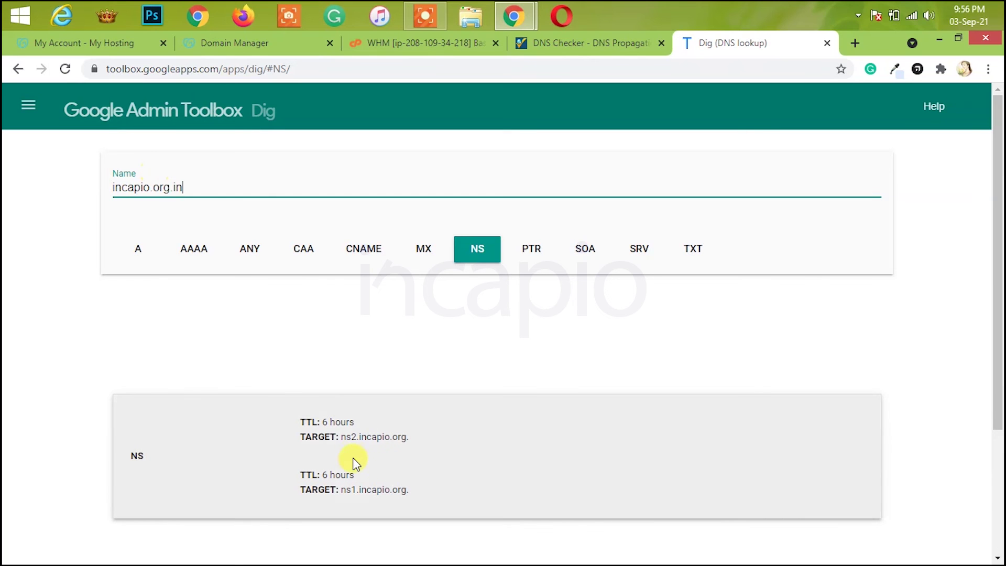
drag(340, 436, 449, 441)
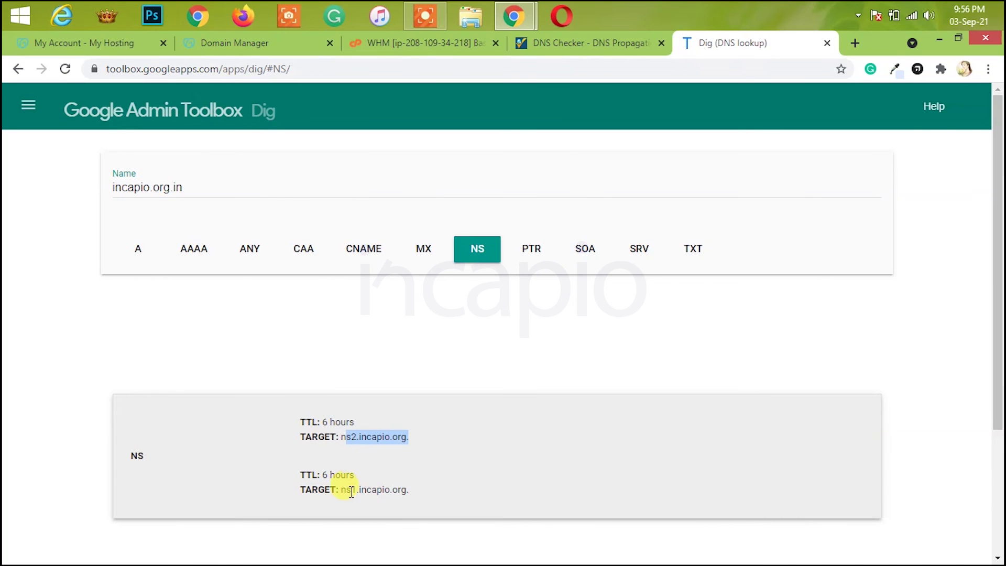
drag(340, 489, 462, 486)
click(446, 436)
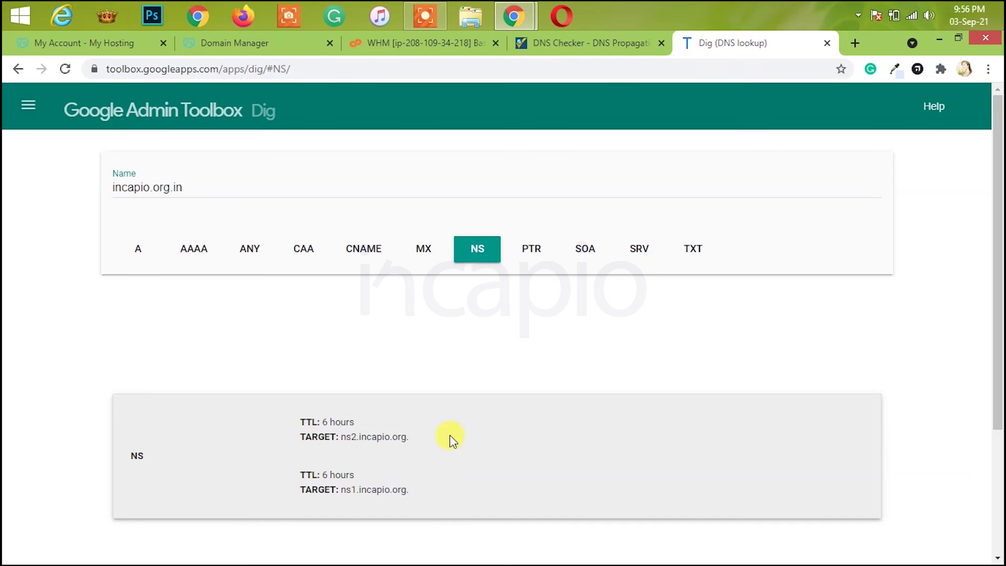
drag(341, 436, 446, 436)
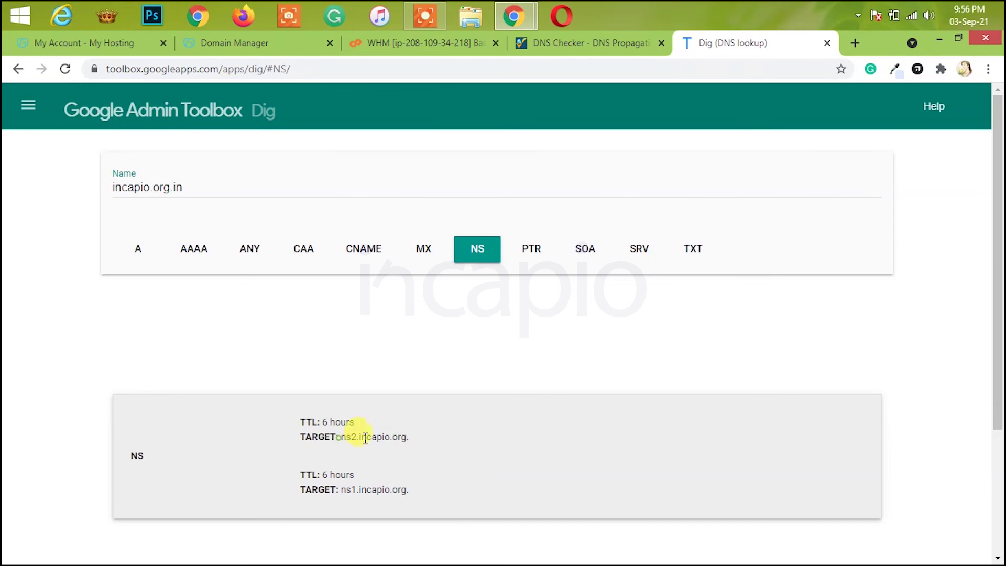
click(447, 435)
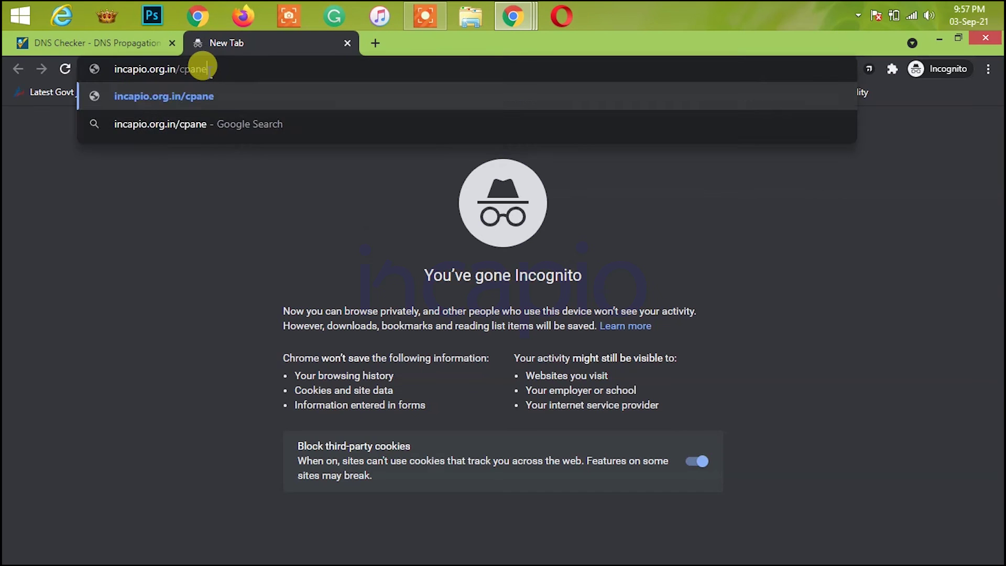
text(l)
key(Return)
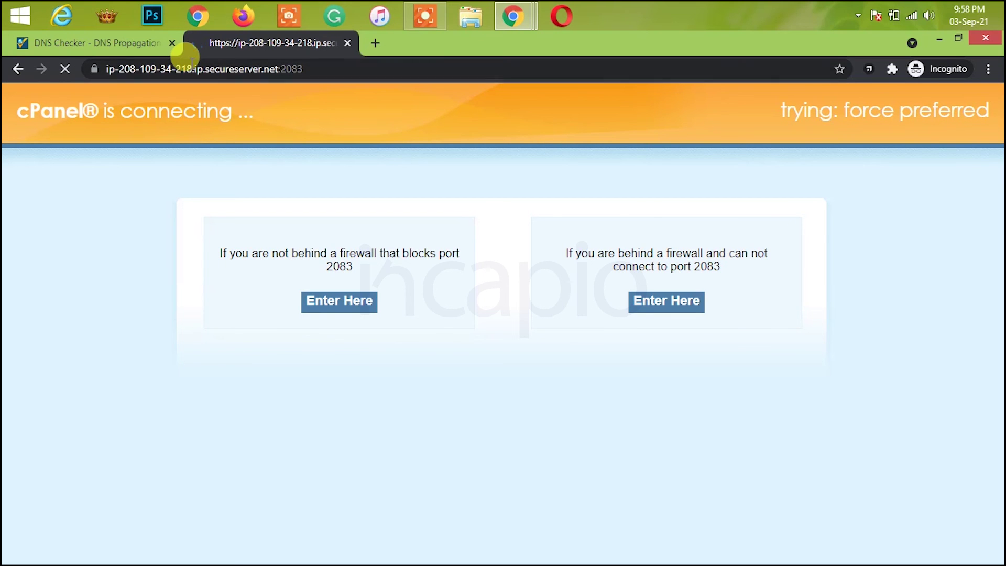
- Log in to cPanel with the new account's username and password
drag(192, 68, 120, 69)
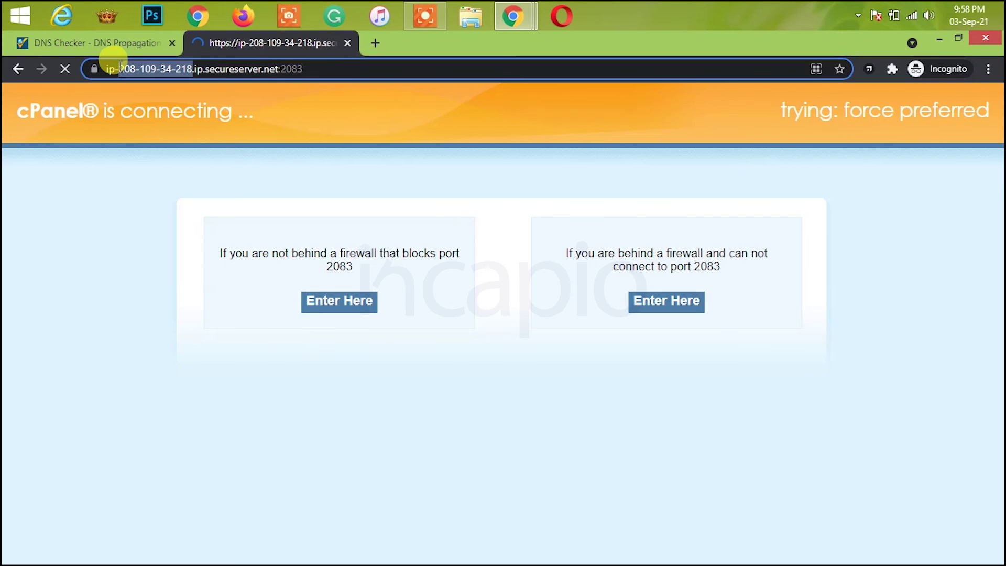
click(449, 277)
text(incapioorg)
key(Tab)
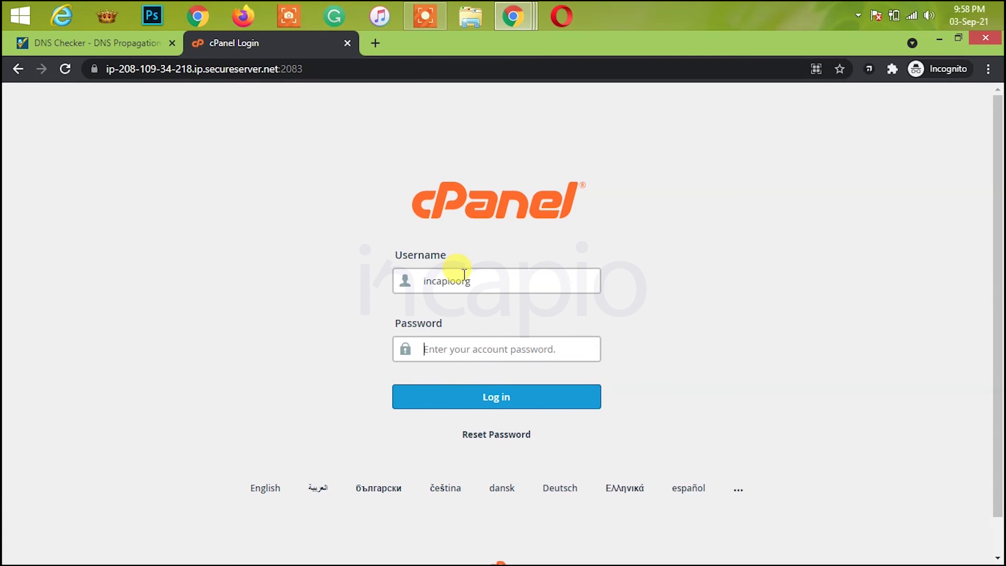
text(••••••••••)
key(Return)
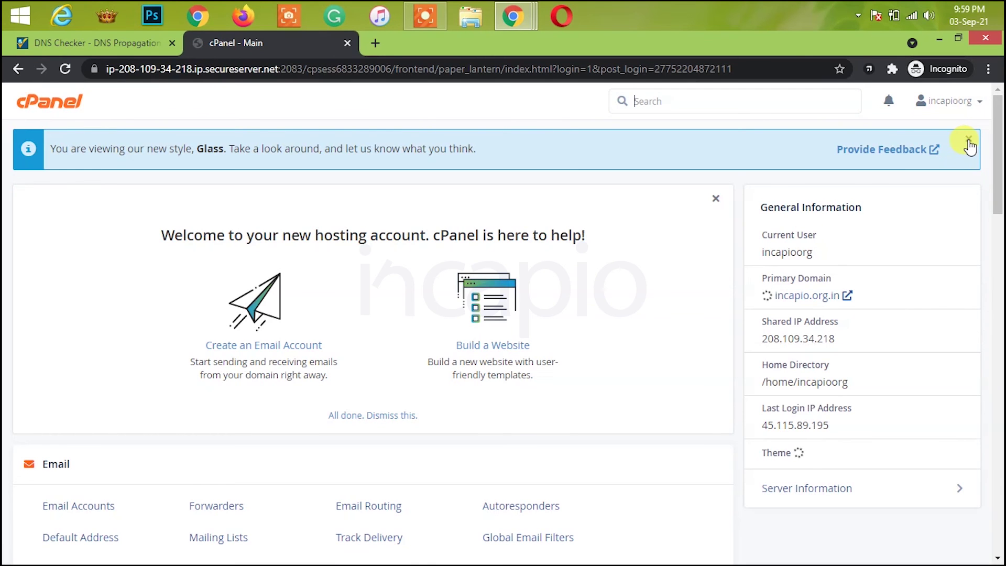
- Dismiss the new-style banner and scroll through the cPanel dashboard
click(968, 138)
scroll(459, 337, down, 8)
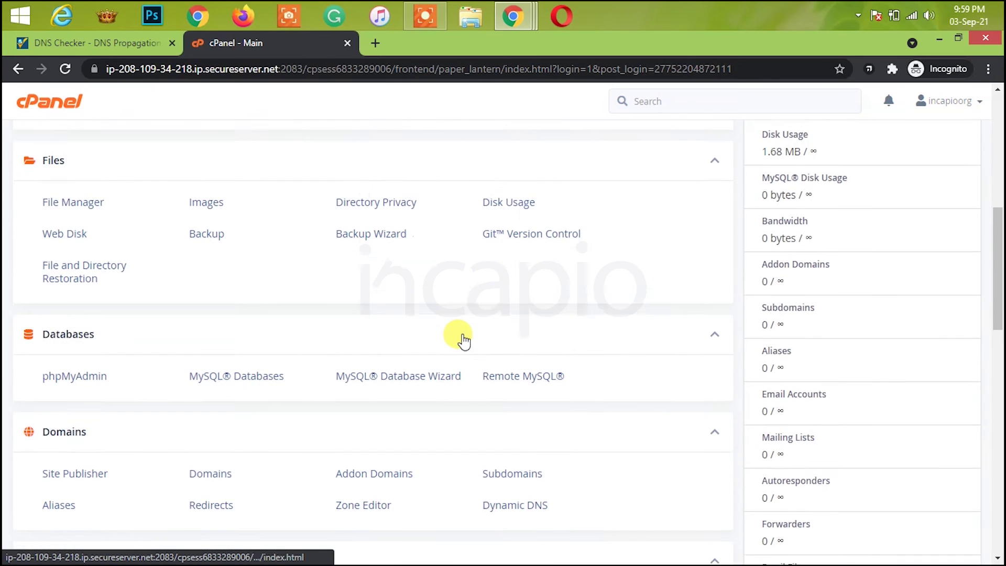
scroll(464, 340, down, 6)
scroll(464, 341, down, 6)
scroll(462, 339, down, 4)
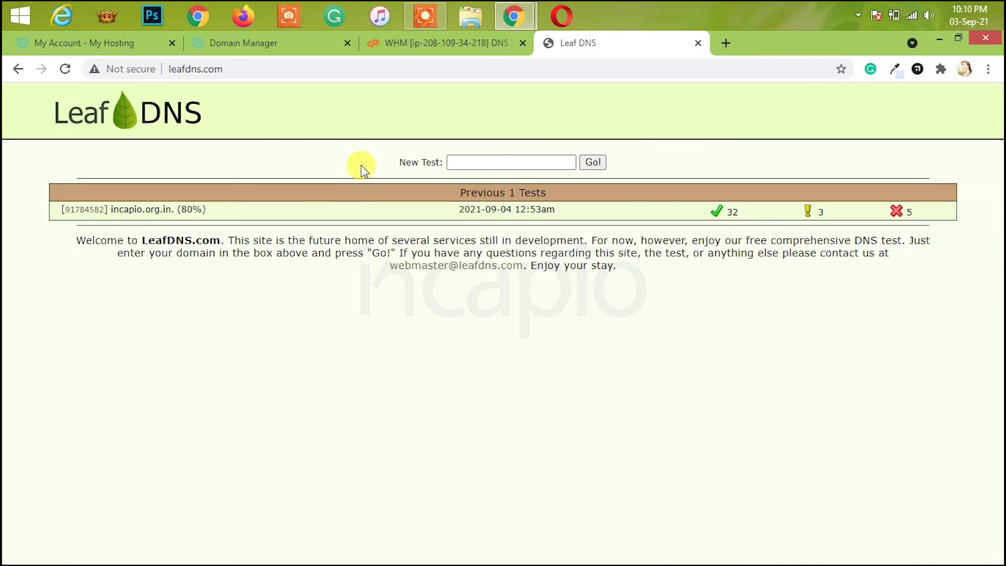
- Run a LeafDNS test on incapio.org.in and review the Parent NS and SOA results
click(447, 161)
text(incapio.org.in)
key(Return)
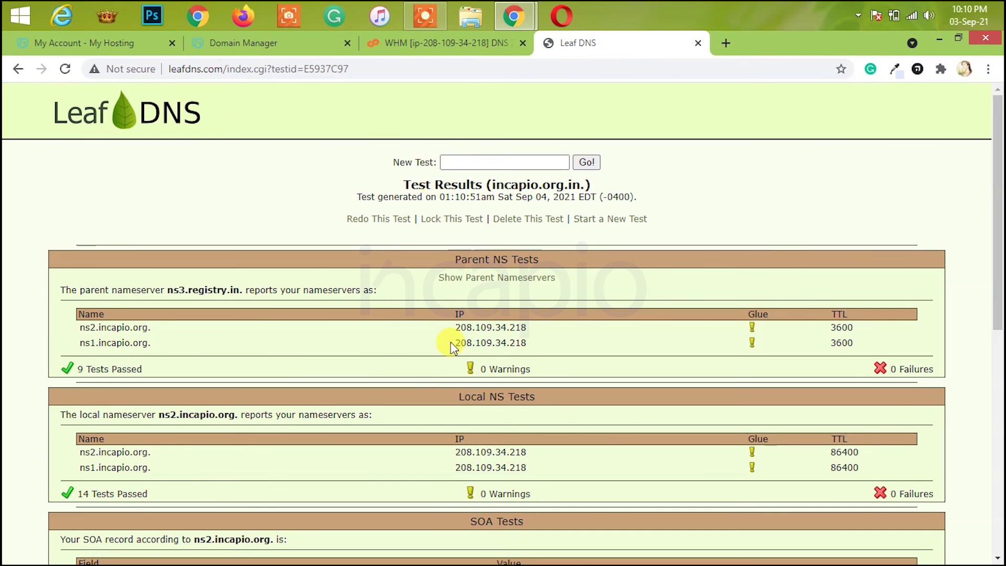
mouse_move(79, 328)
mouse_down()
mouse_move(184, 335)
mouse_move(153, 358)
mouse_up()
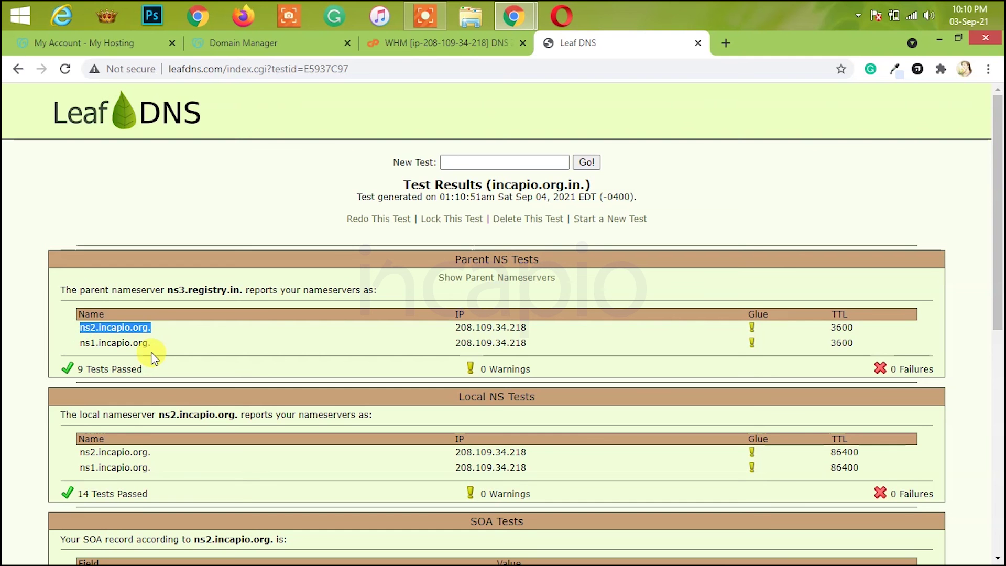
scroll(539, 405, down, 7)
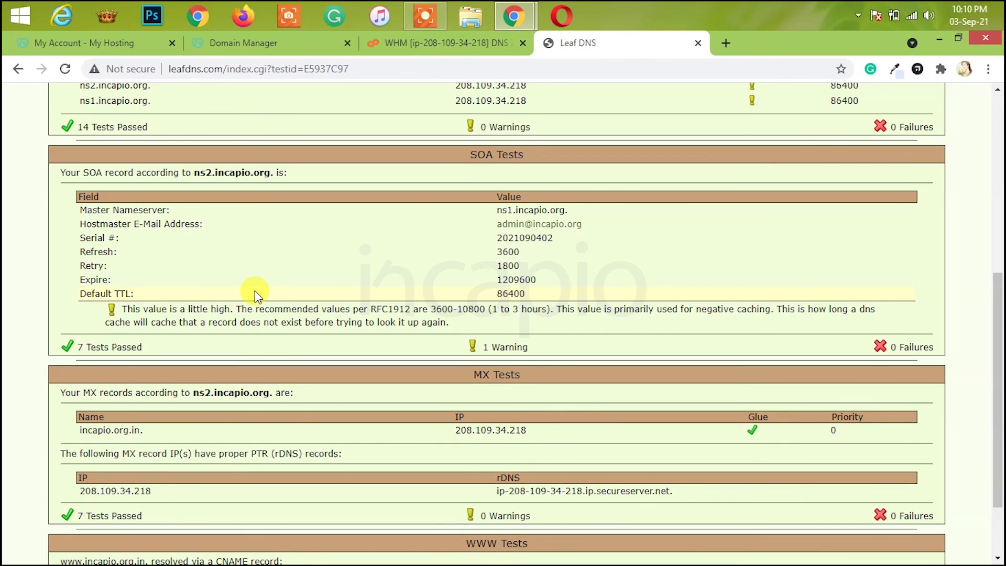
drag(78, 224, 275, 226)
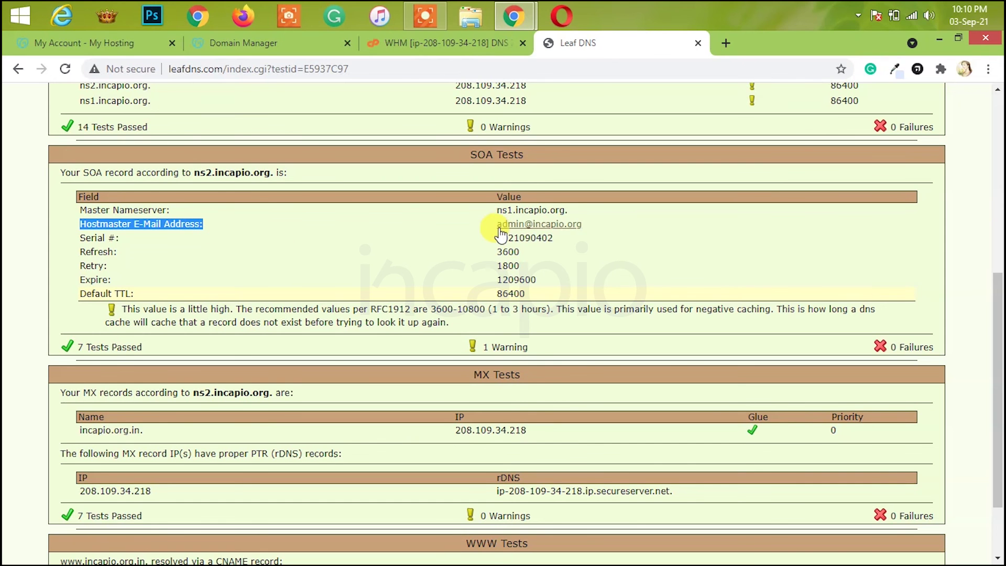
click(451, 272)
scroll(426, 298, down, 2)
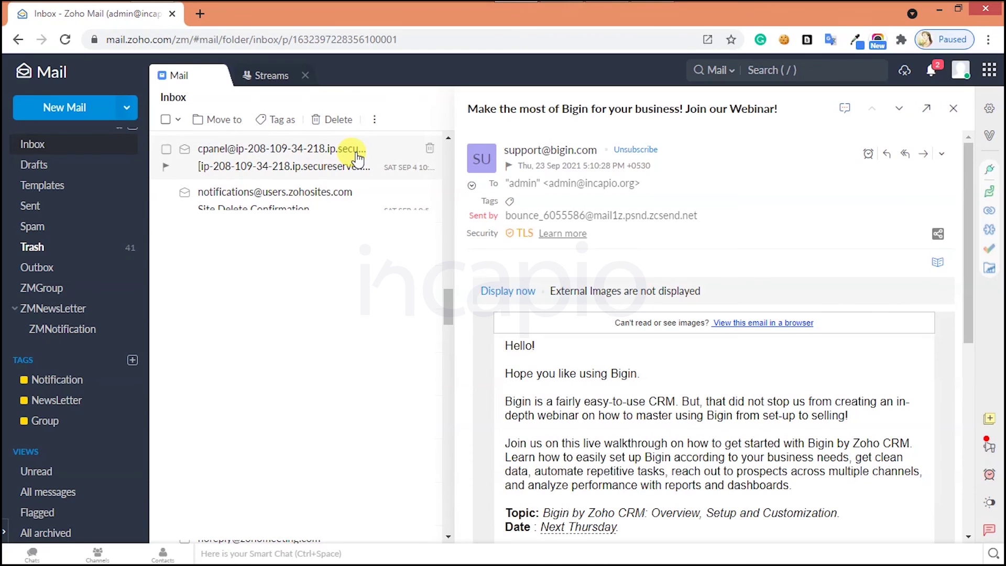
- Open cPanel's new-account email and scroll through the incapio.org.in account details
click(358, 157)
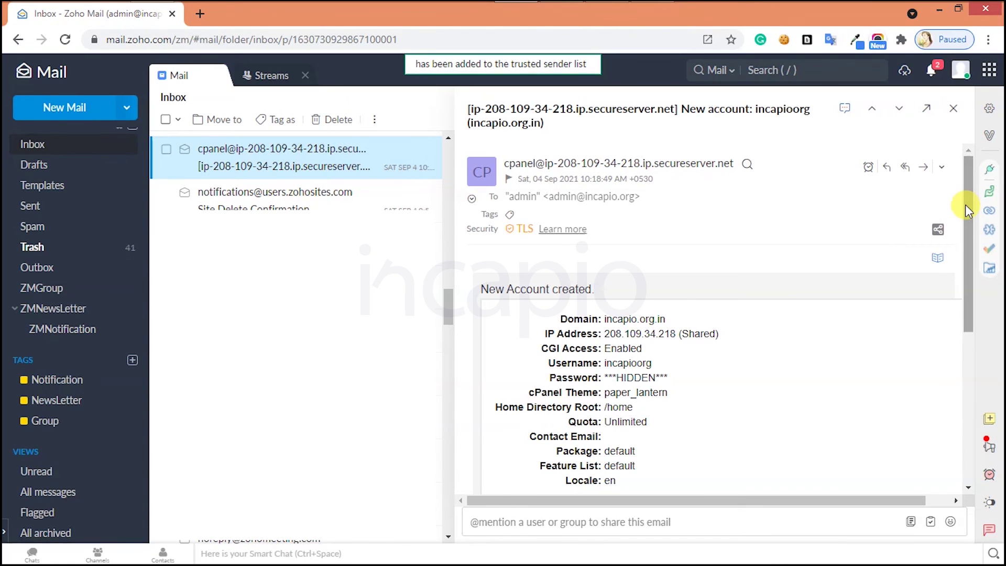
drag(966, 206, 967, 222)
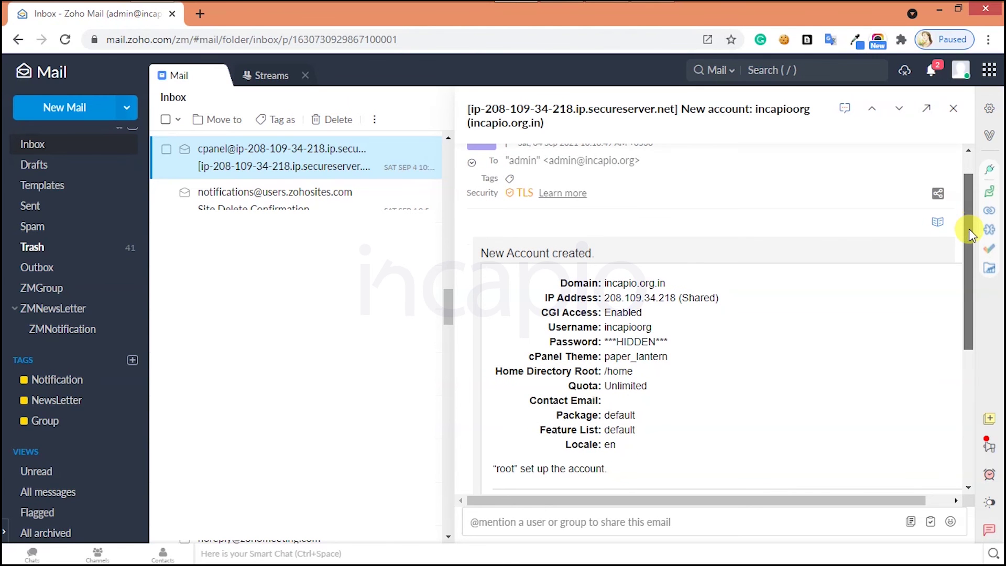
scroll(971, 246, down, 1)
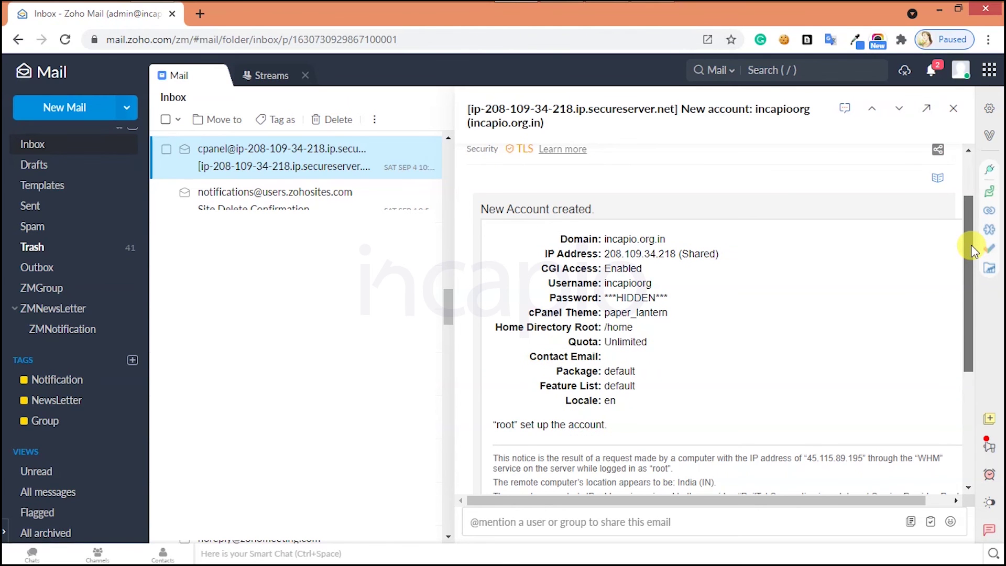
mouse_move(971, 252)
mouse_down()
mouse_move(966, 367)
mouse_move(968, 191)
mouse_up()
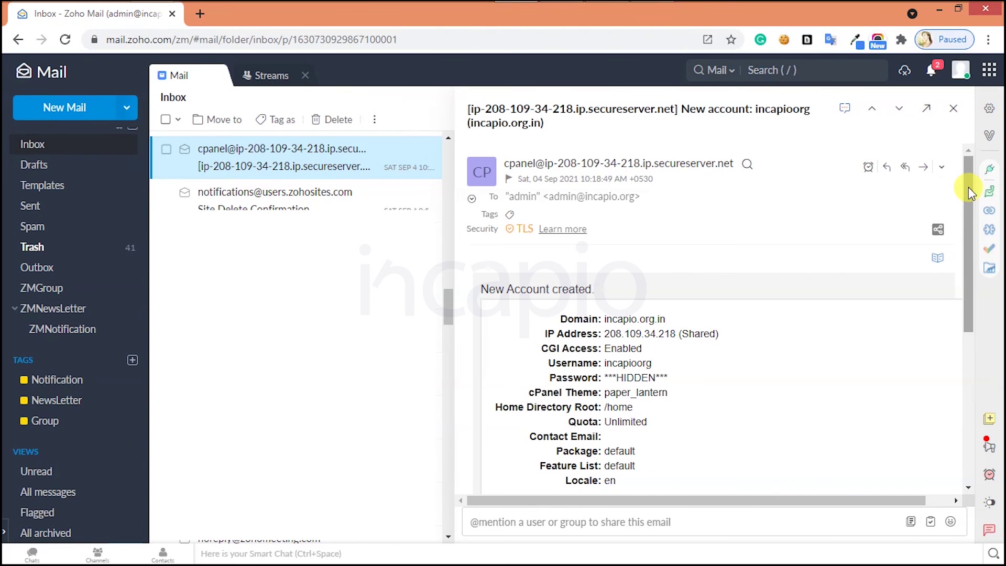